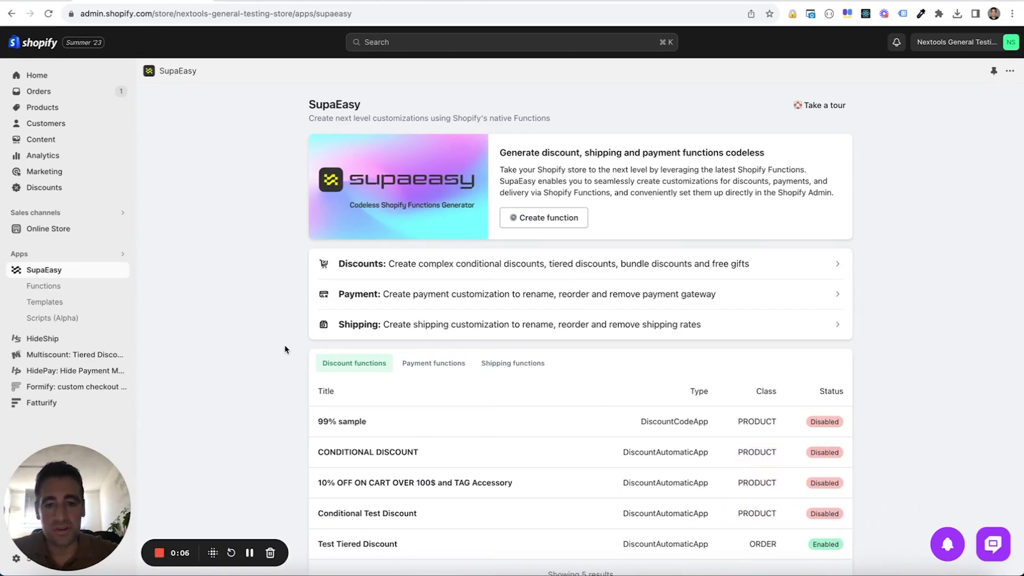
Open Test Tiered Discount from Functions Creator and switch on 'Debug this rule'
{"action": "scroll", "coordinate": [286, 349], "scroll_direction": "down", "scroll_amount": 3}
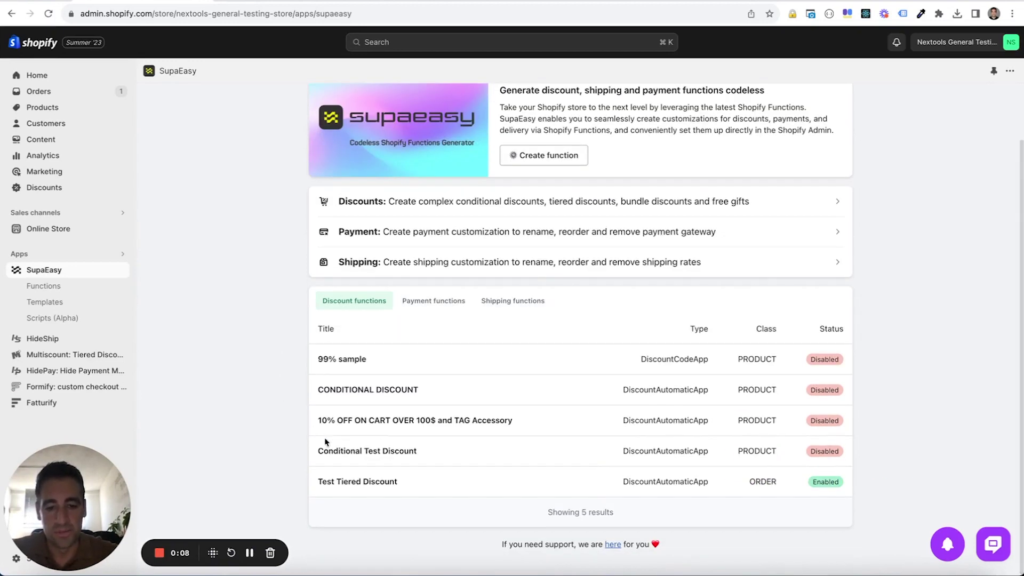
{"action": "mouse_move", "coordinate": [413, 487]}
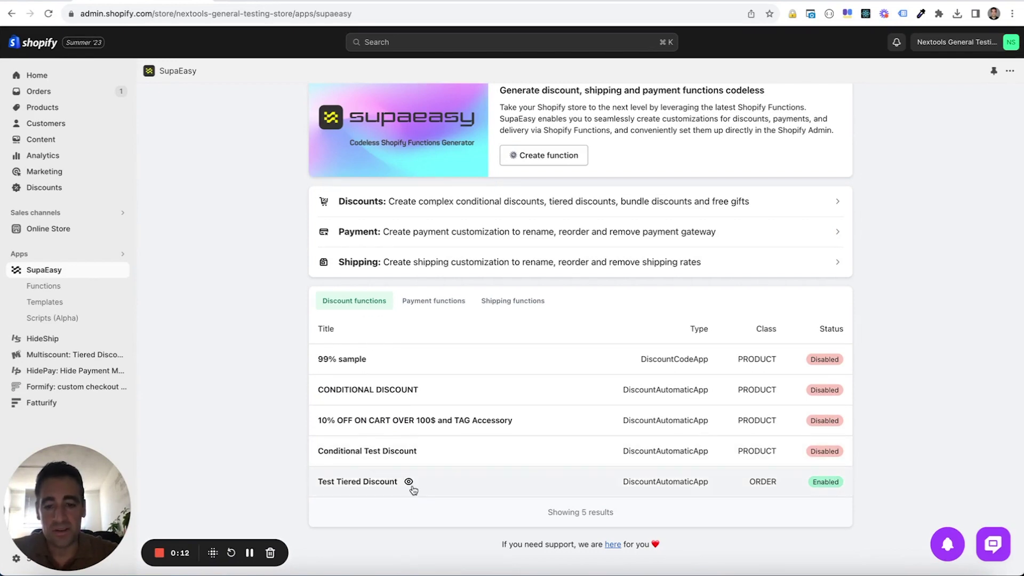
{"action": "left_click", "coordinate": [408, 483]}
{"action": "scroll", "coordinate": [612, 405], "scroll_direction": "down", "scroll_amount": 10}
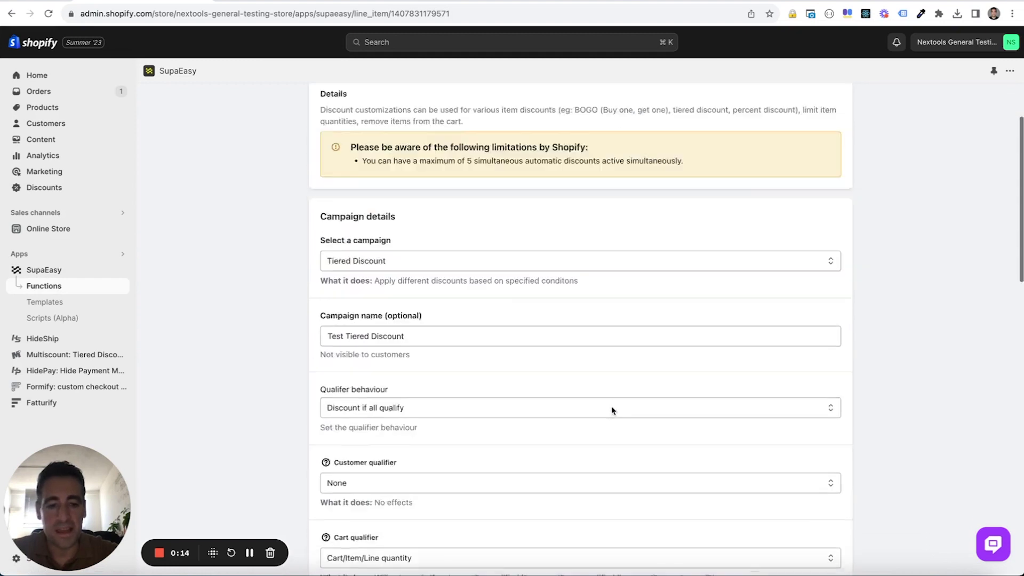
{"action": "scroll", "coordinate": [626, 418], "scroll_direction": "down", "scroll_amount": 3}
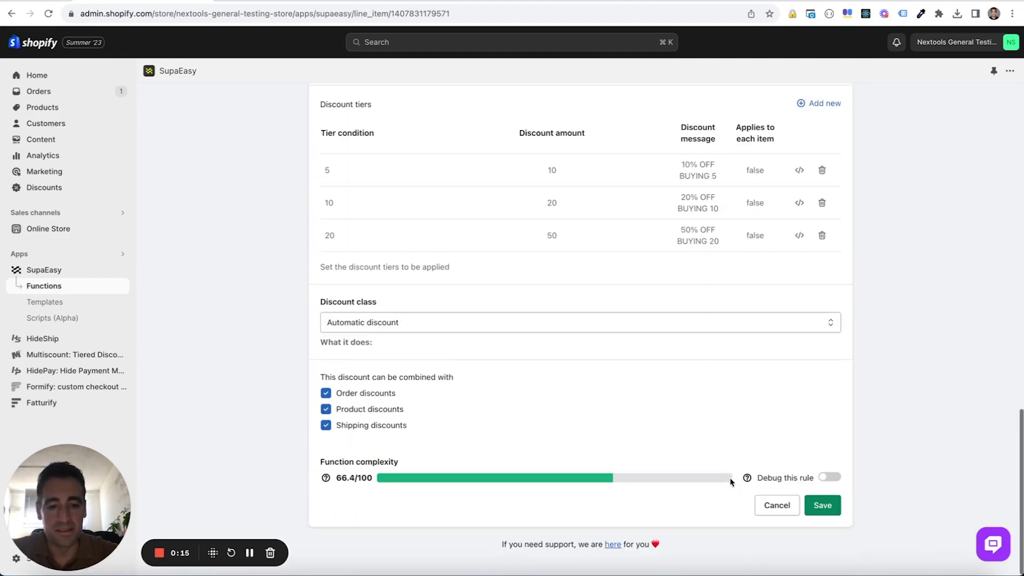
{"action": "left_click", "coordinate": [833, 478]}
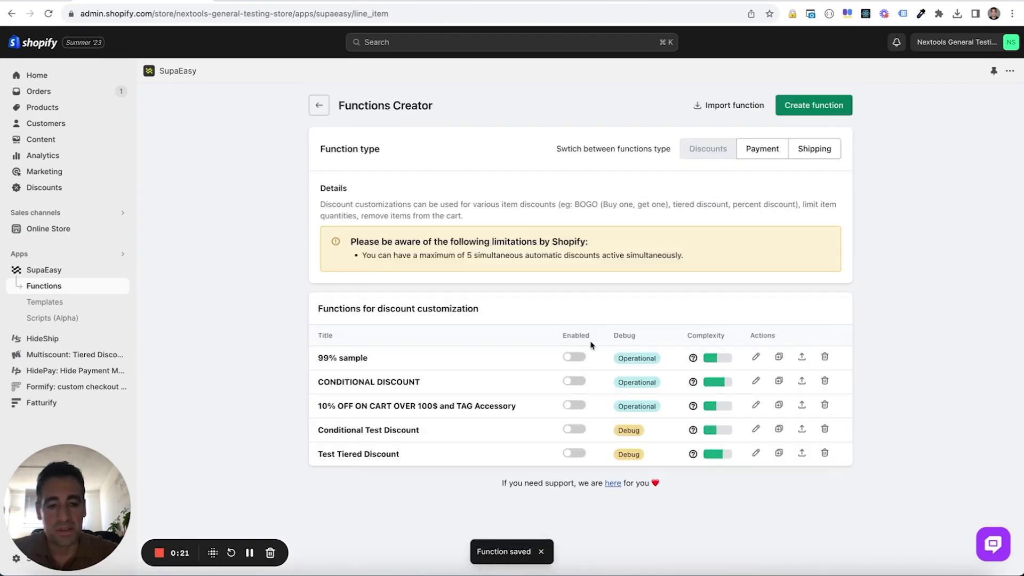
Turn on the Enabled toggle for Test Tiered Discount in the Functions Creator list
{"action": "left_click", "coordinate": [570, 456]}
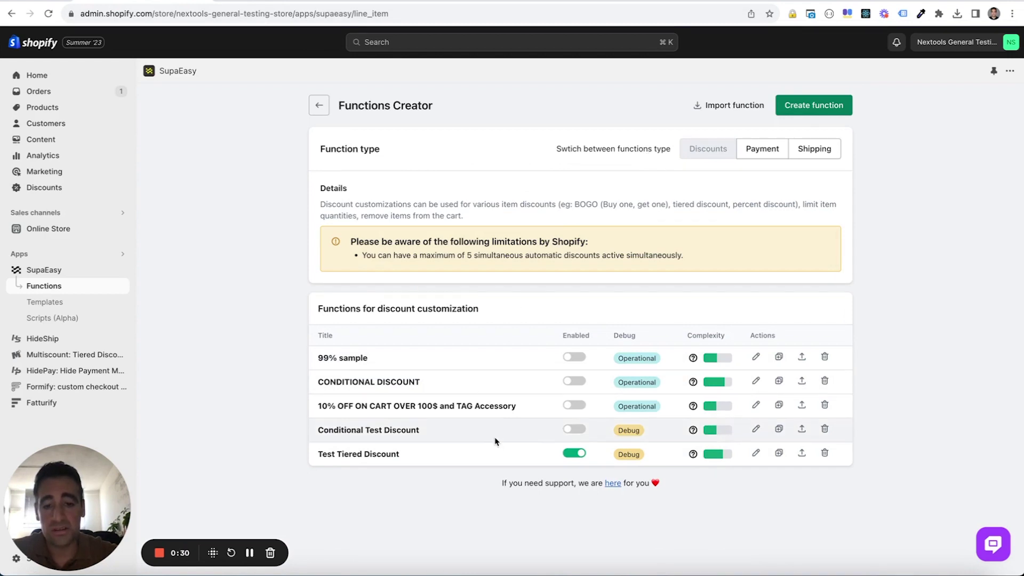
In the cart, raise Organic and Superior comfort cotton T-shirts each to quantity 5
{"action": "mouse_move", "coordinate": [635, 452]}
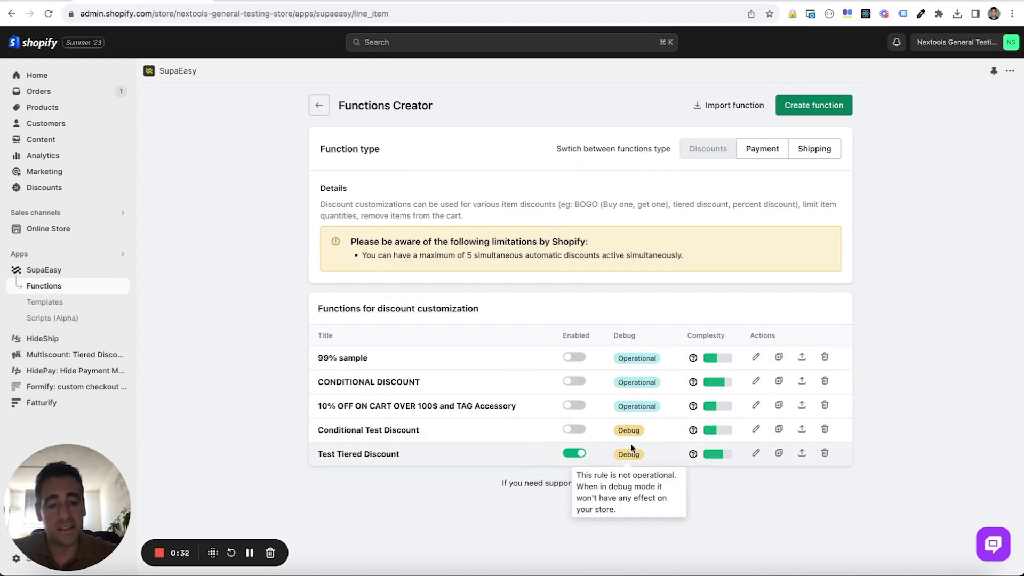
{"action": "left_click", "coordinate": [260, 1]}
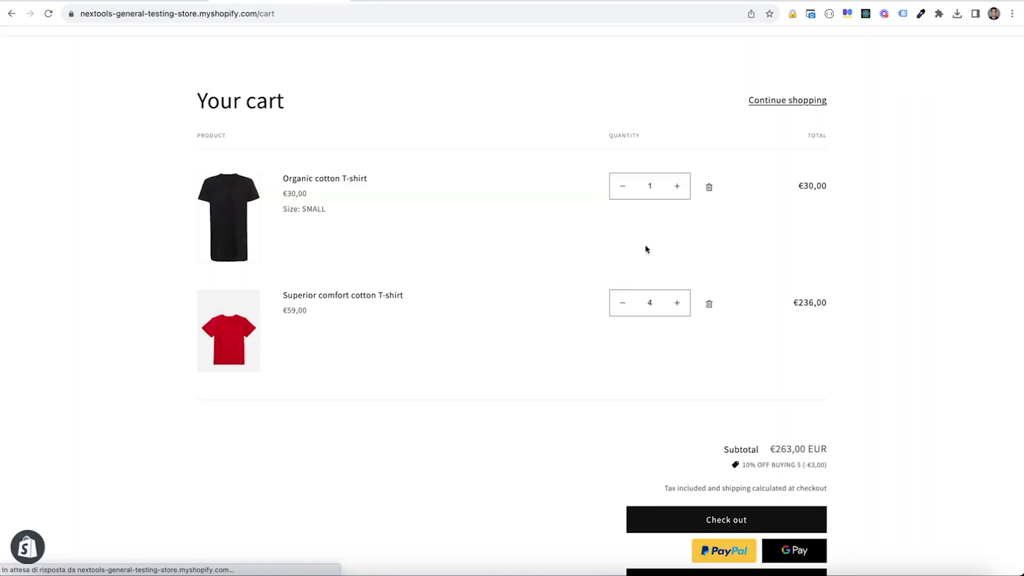
{"action": "left_click", "coordinate": [678, 188]}
{"action": "left_click", "coordinate": [677, 188]}
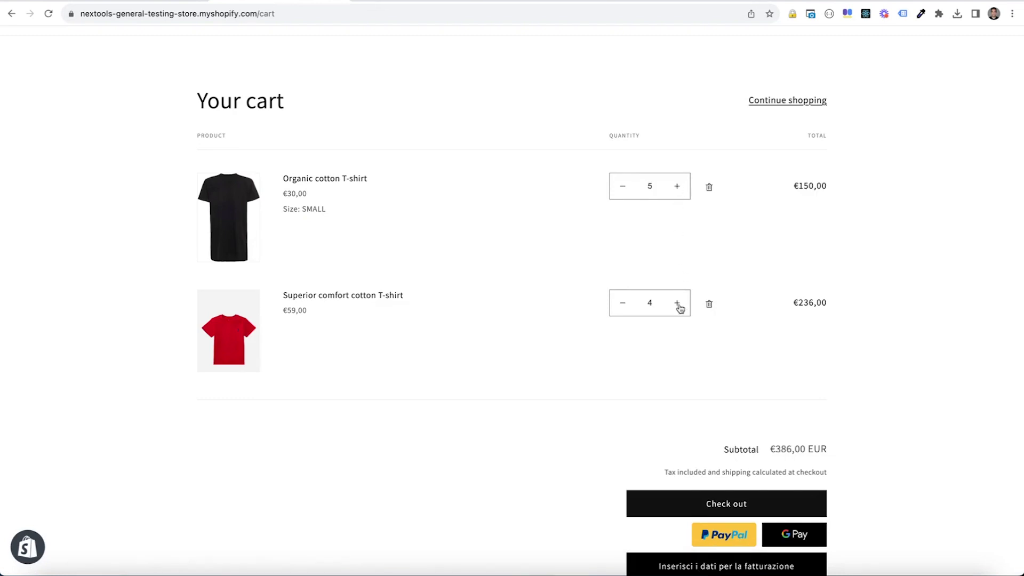
{"action": "left_click", "coordinate": [678, 304]}
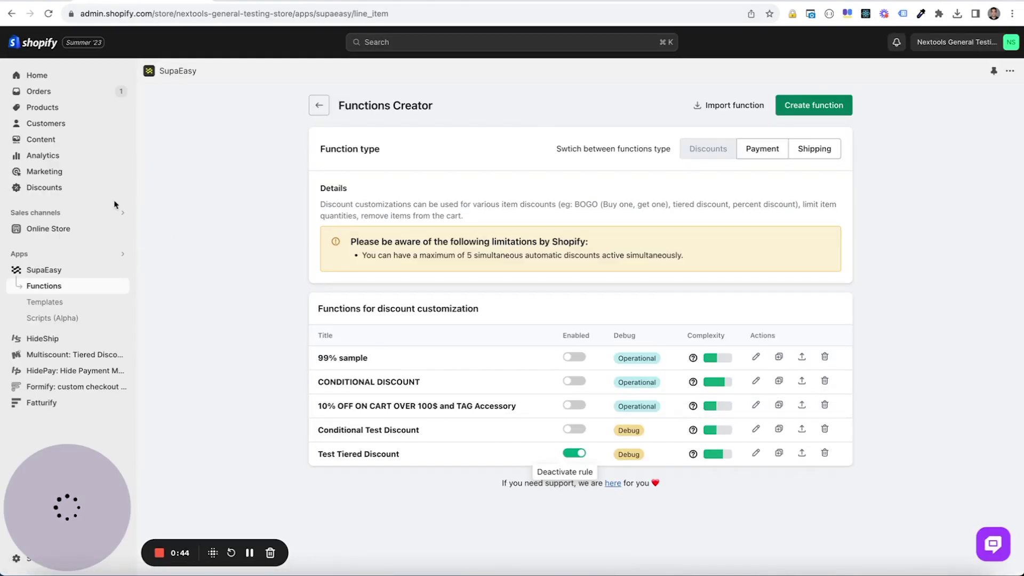
Check Test Tiered Discount's warning in Discounts, cancelling the error-report sharing and closing the popover
{"action": "left_click", "coordinate": [90, 189]}
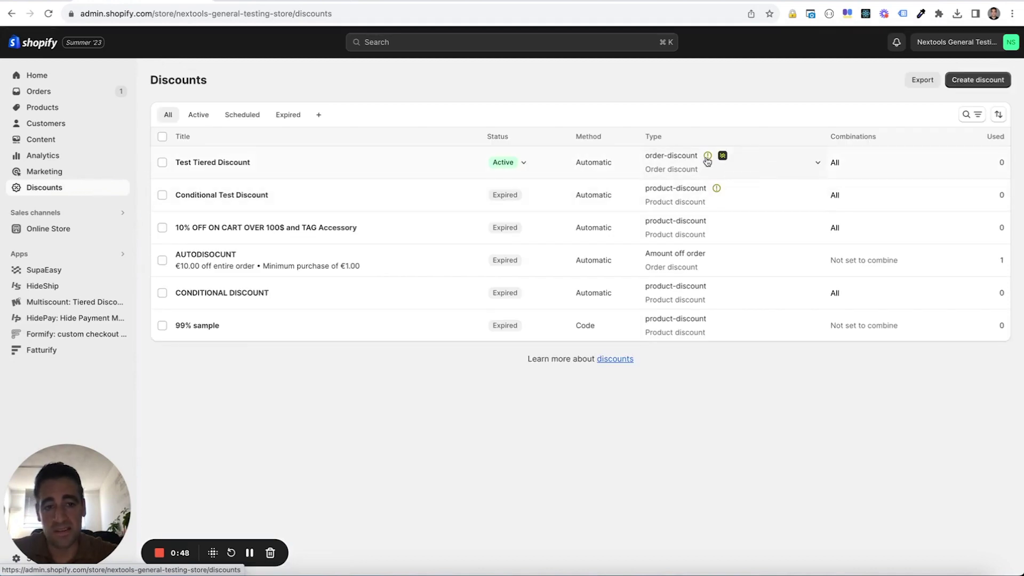
{"action": "mouse_move", "coordinate": [710, 156]}
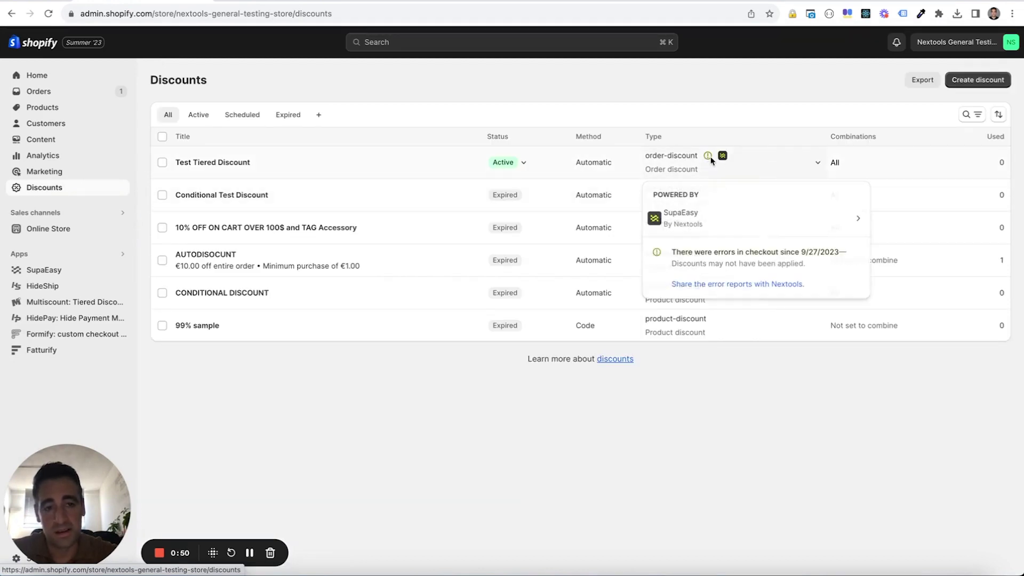
{"action": "left_click", "coordinate": [709, 286]}
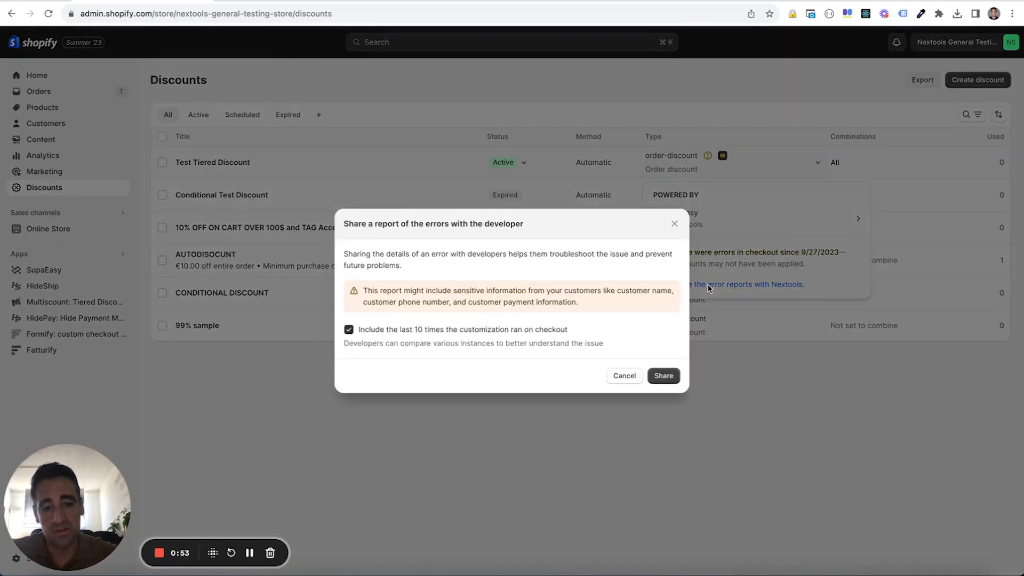
{"action": "left_click", "coordinate": [624, 375]}
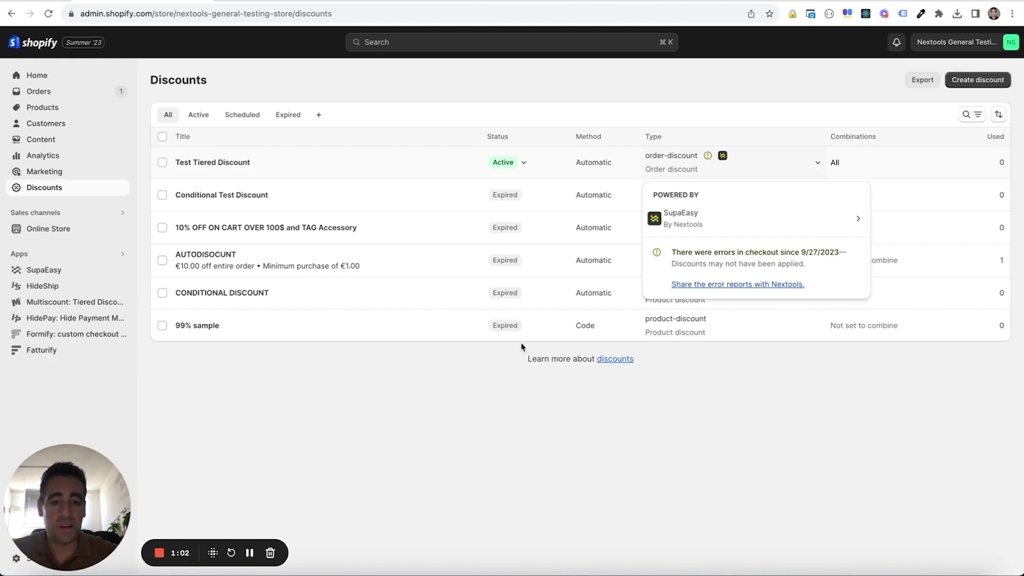
{"action": "left_click", "coordinate": [444, 372]}
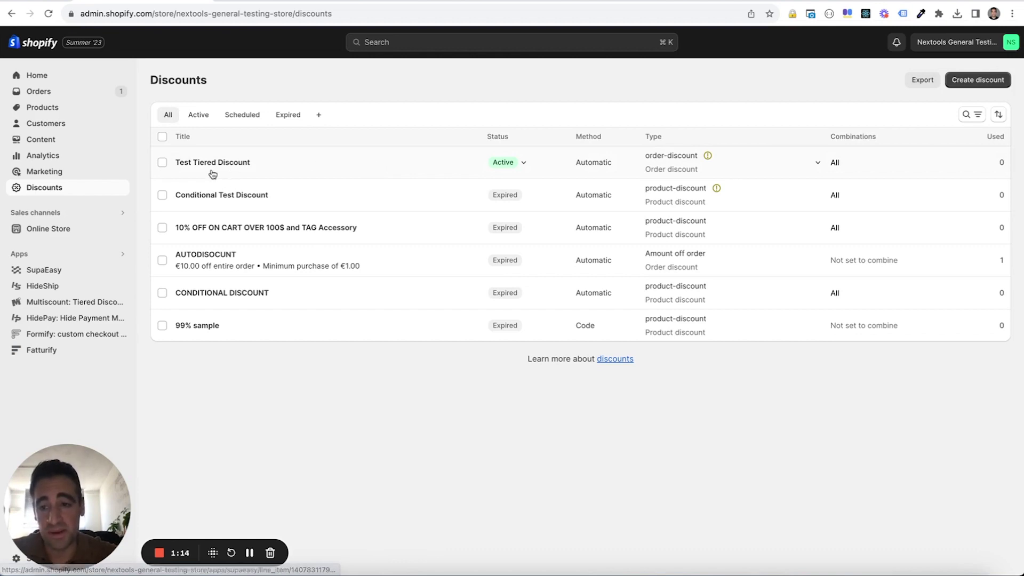
Under Payment functions, switch on 'Debug this rule' for Hide PayPal for Accessory Products and save
{"action": "left_click", "coordinate": [51, 278]}
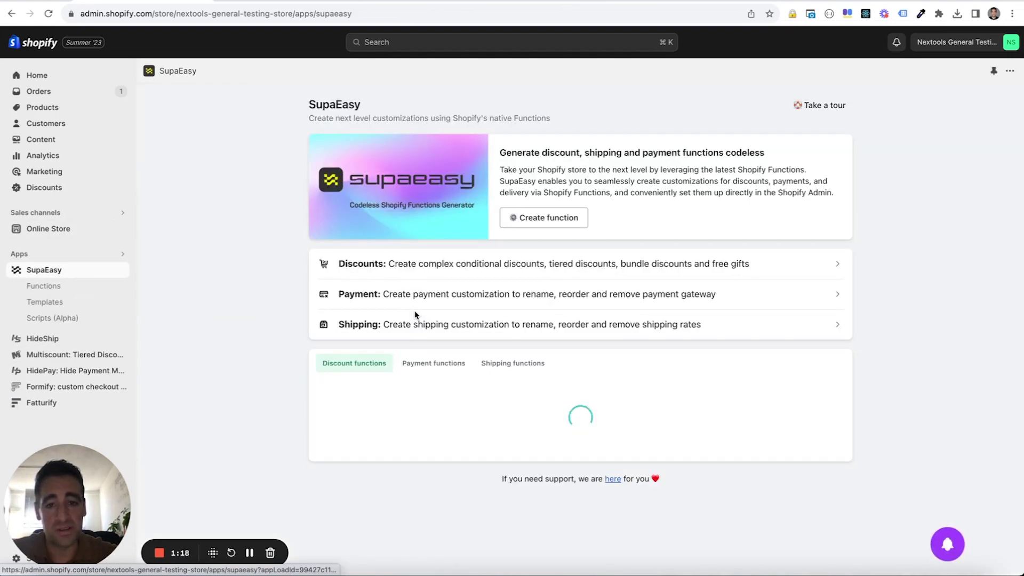
{"action": "scroll", "coordinate": [405, 334], "scroll_direction": "down", "scroll_amount": 2}
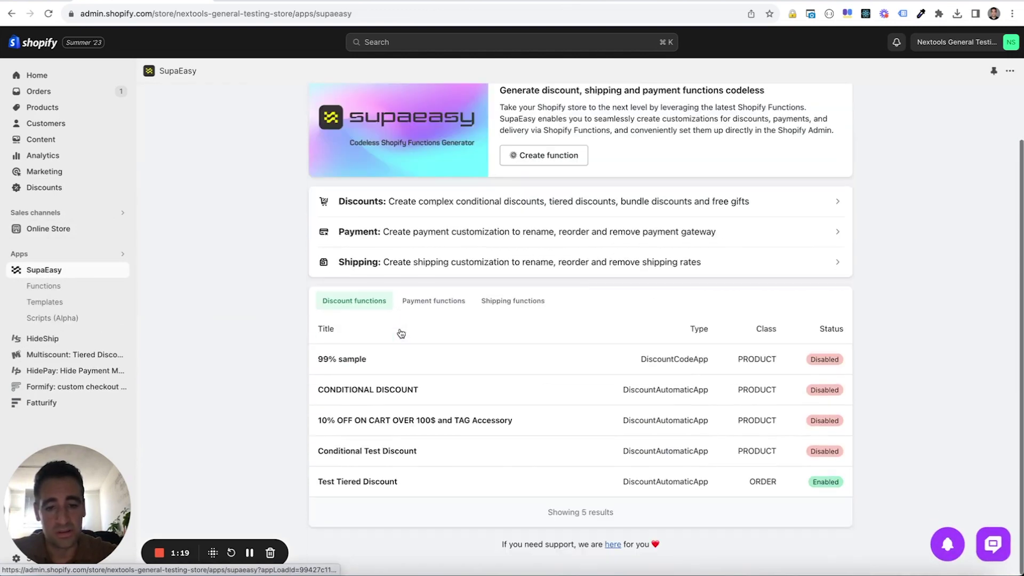
{"action": "left_click", "coordinate": [433, 308]}
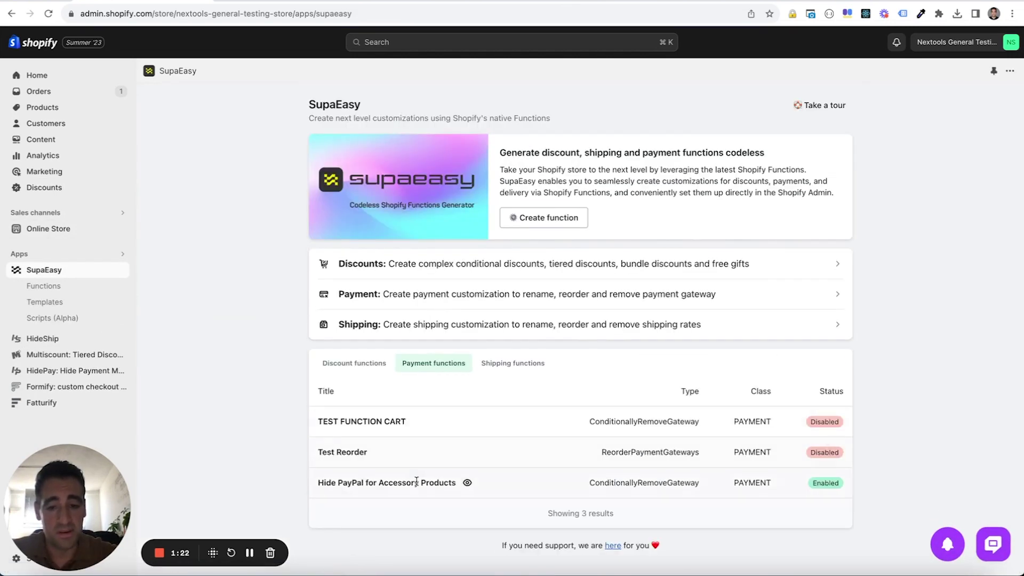
{"action": "left_click", "coordinate": [468, 484]}
{"action": "scroll", "coordinate": [507, 304], "scroll_direction": "down", "scroll_amount": 15}
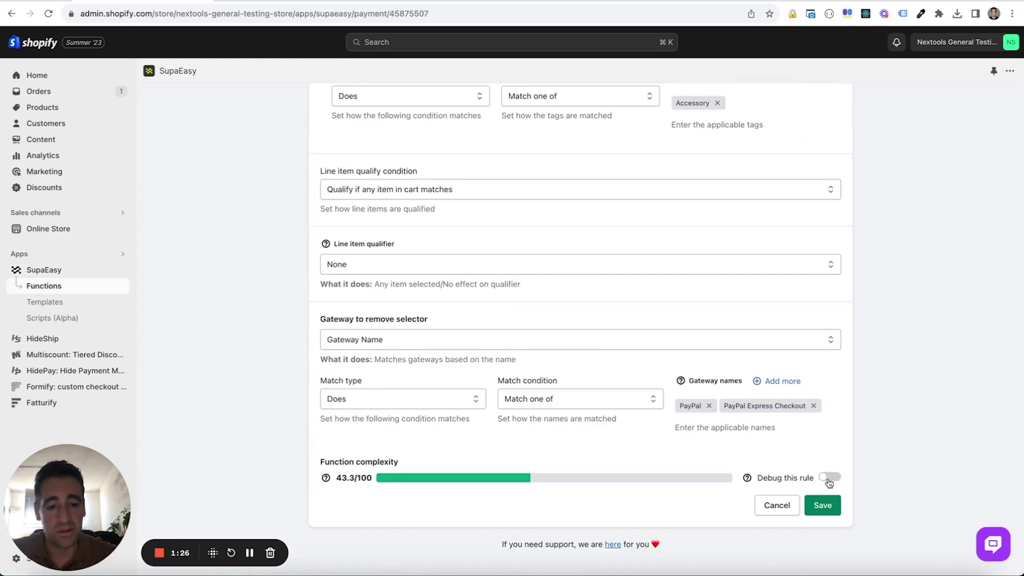
{"action": "left_click", "coordinate": [829, 478]}
{"action": "left_click", "coordinate": [826, 505]}
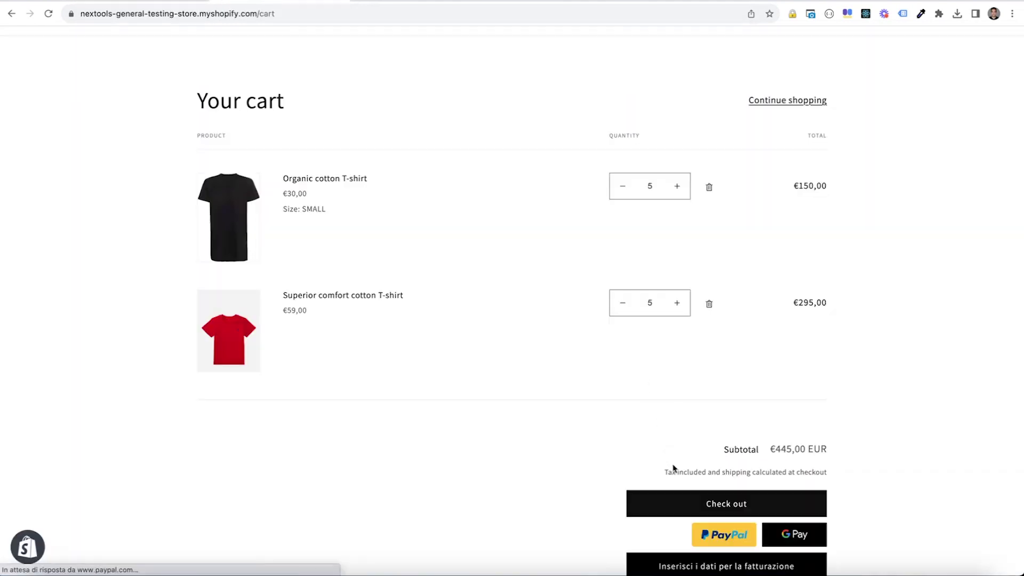
Check out and continue through contact and shipping to the payment step
{"action": "left_click", "coordinate": [672, 497]}
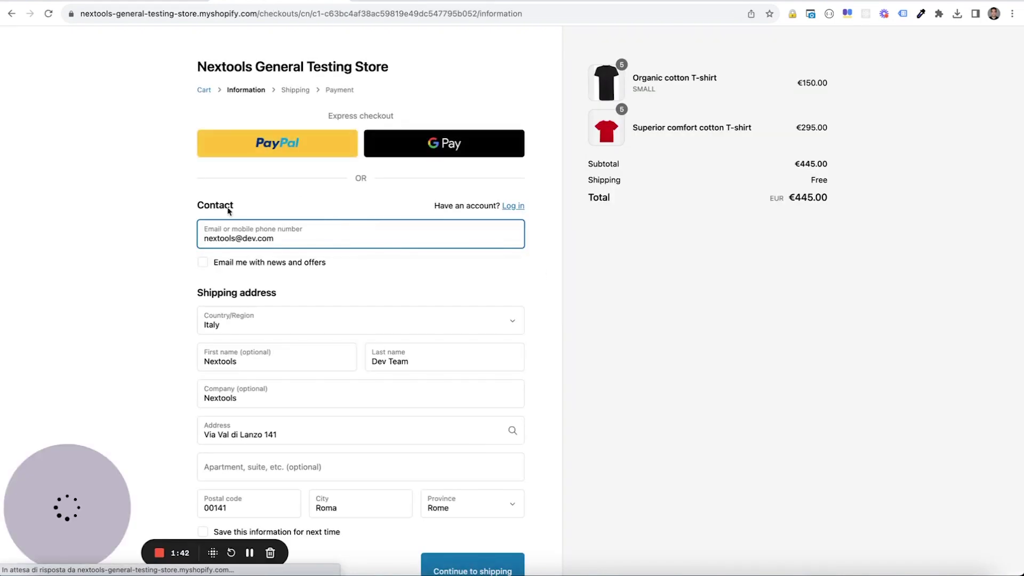
{"action": "scroll", "coordinate": [480, 302], "scroll_direction": "down", "scroll_amount": 3}
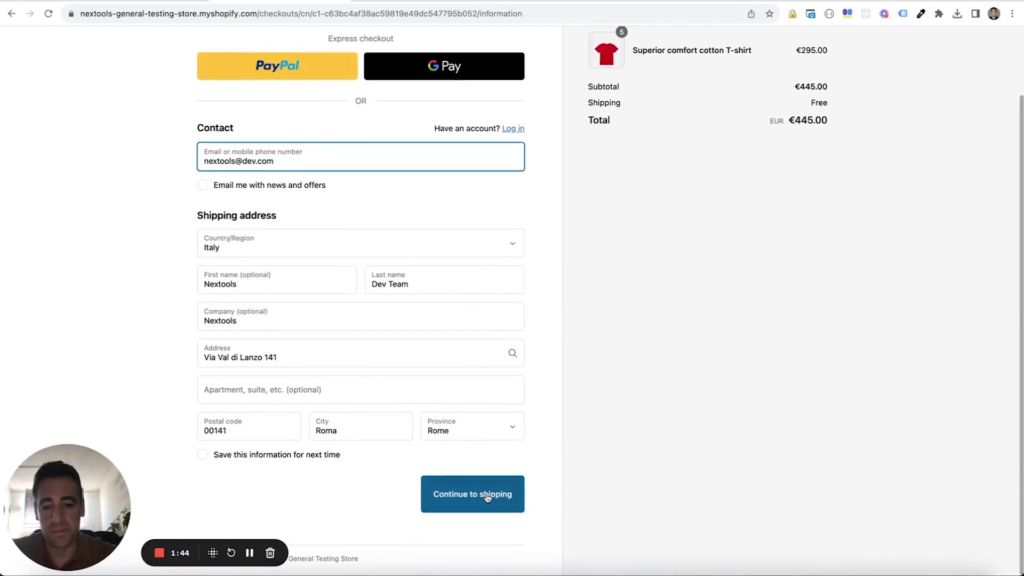
{"action": "left_click", "coordinate": [487, 495]}
{"action": "left_click", "coordinate": [472, 344]}
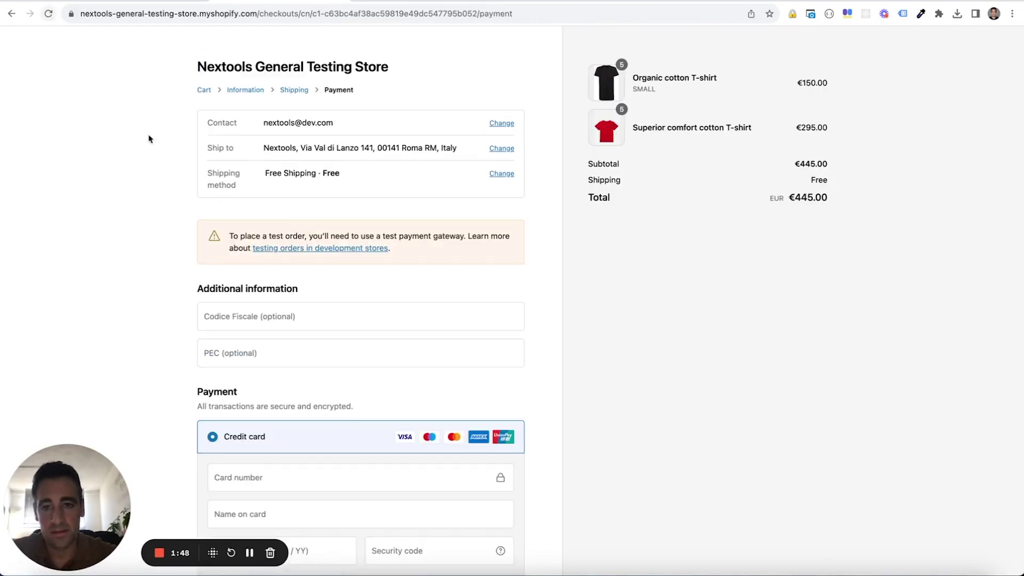
Reload the checkout payment page three times
{"action": "scroll", "coordinate": [169, 163], "scroll_direction": "down", "scroll_amount": 5}
{"action": "scroll", "coordinate": [173, 171], "scroll_direction": "up", "scroll_amount": 3}
{"action": "scroll", "coordinate": [173, 170], "scroll_direction": "up", "scroll_amount": 2}
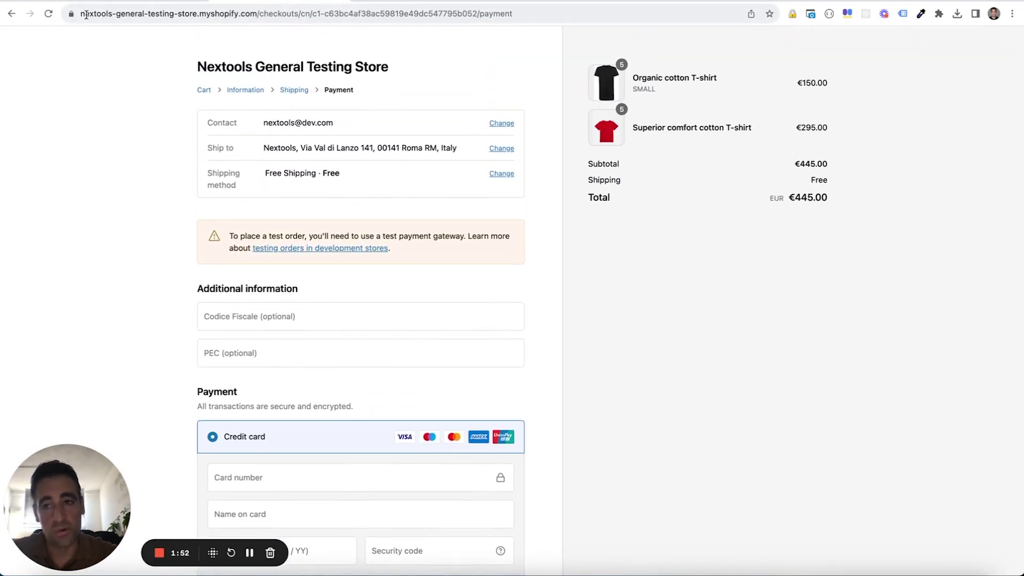
{"action": "left_click", "coordinate": [48, 15]}
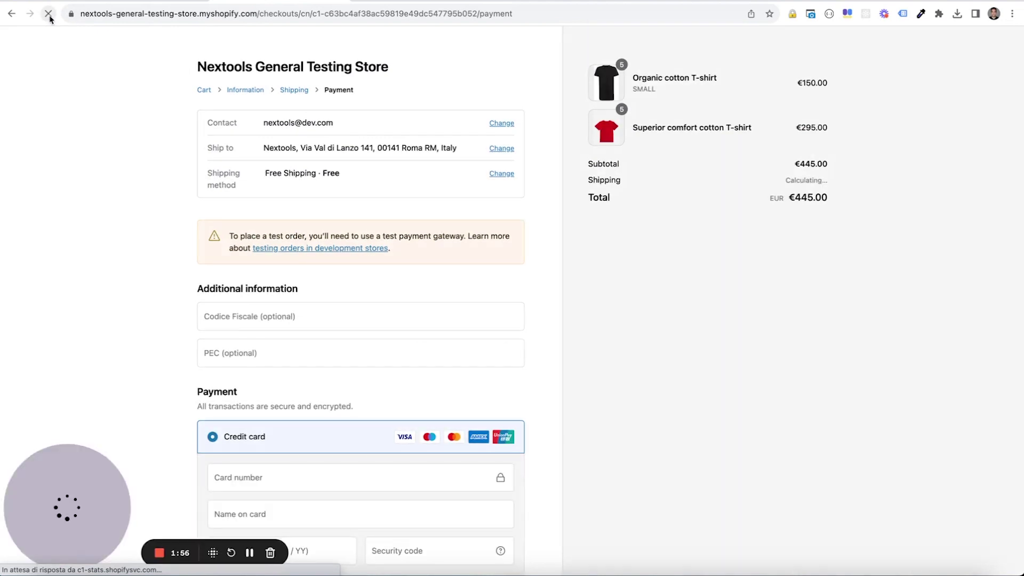
{"action": "left_click", "coordinate": [49, 15]}
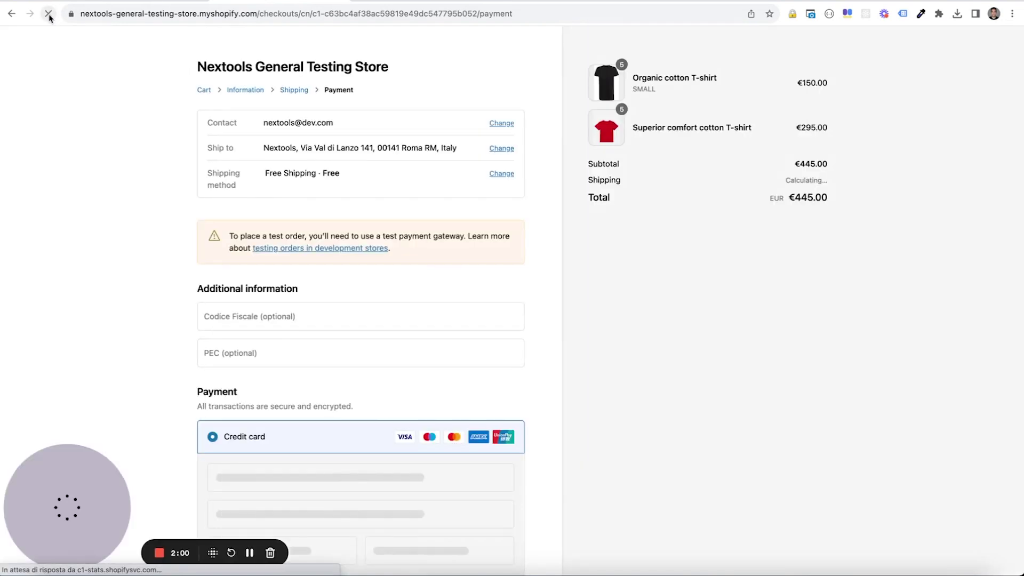
{"action": "left_click", "coordinate": [48, 15]}
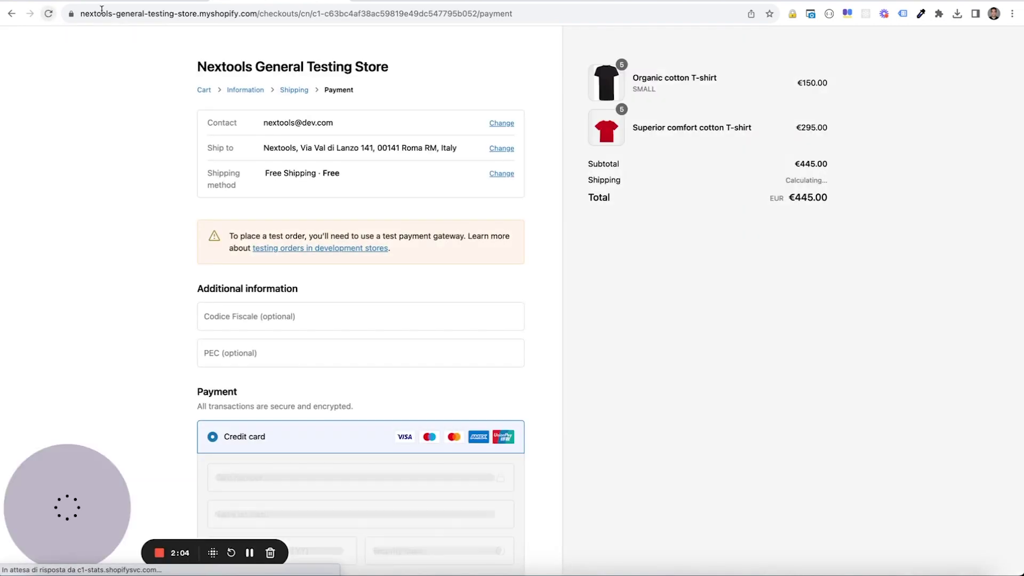
Go to Settings > Payments and open the payment customizations list
{"action": "left_click", "coordinate": [147, 0]}
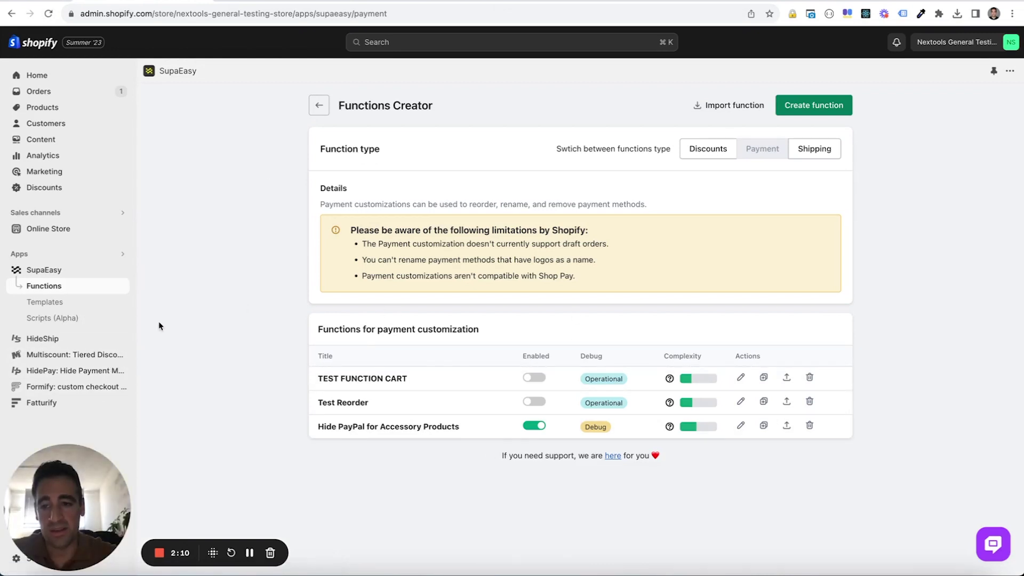
{"action": "left_click_drag", "start_coordinate": [88, 468], "coordinate": [227, 469]}
{"action": "left_click", "coordinate": [32, 558]}
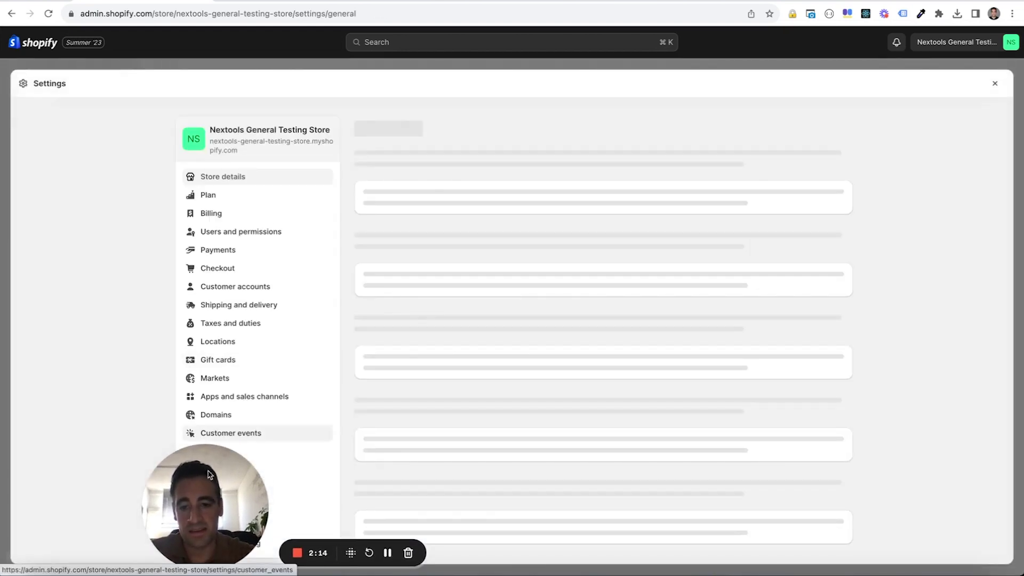
{"action": "left_click_drag", "start_coordinate": [205, 504], "coordinate": [78, 502]}
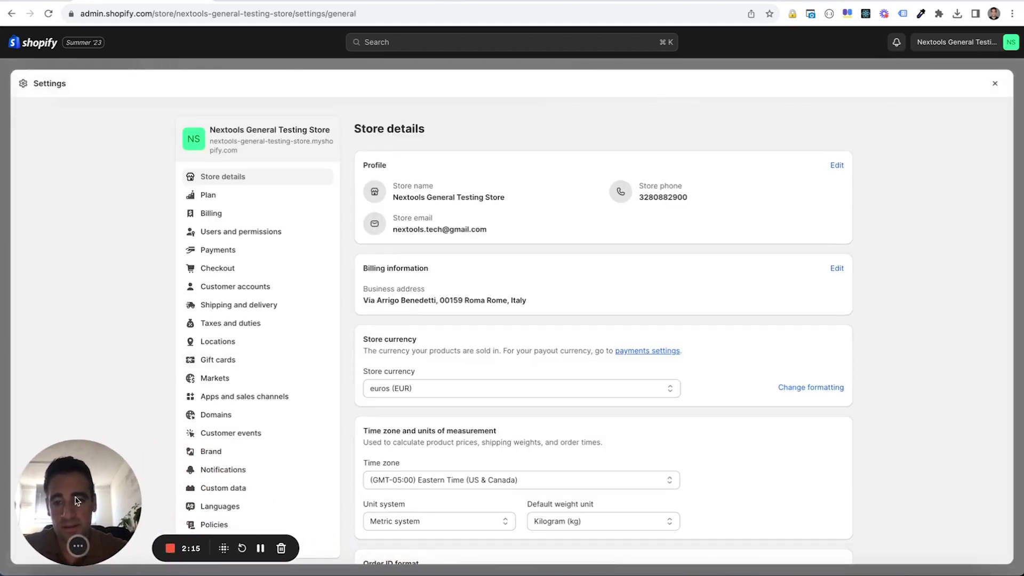
{"action": "left_click", "coordinate": [251, 250]}
{"action": "scroll", "coordinate": [547, 271], "scroll_direction": "down", "scroll_amount": 10}
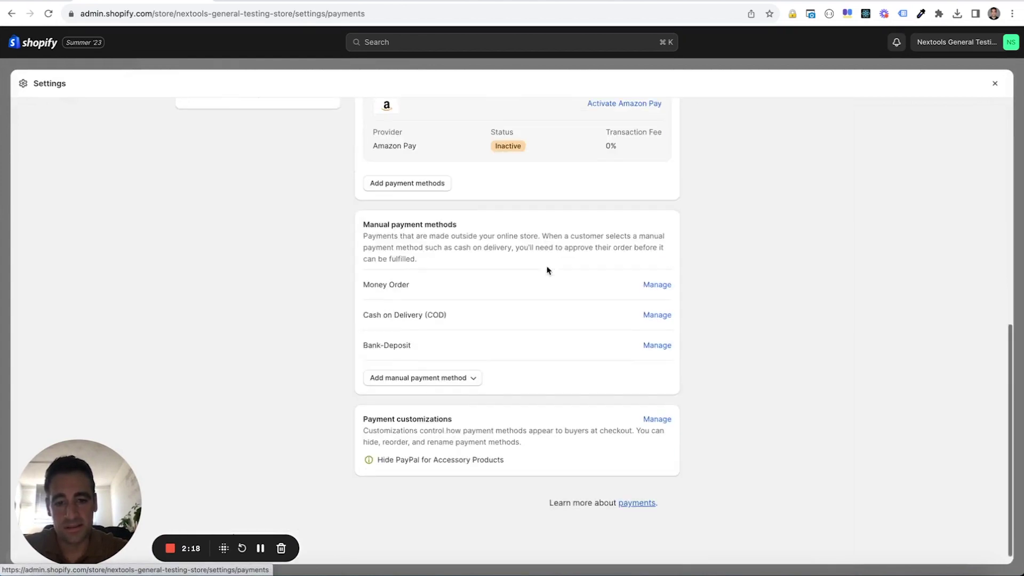
{"action": "left_click", "coordinate": [656, 407]}
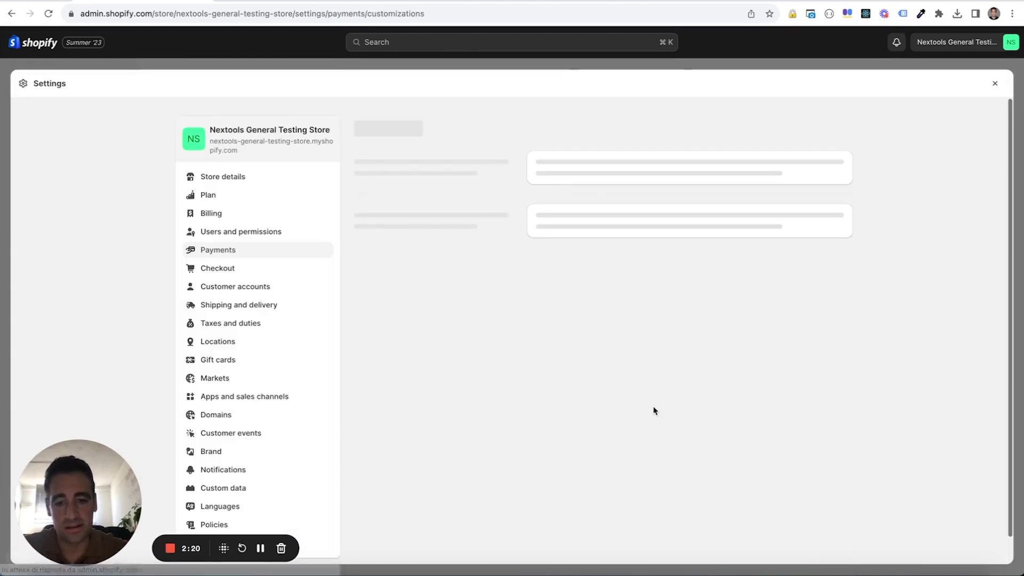
From the PayPal rule's 'Customization failed' details, share its error report with the developer
{"action": "scroll", "coordinate": [587, 277], "scroll_direction": "down", "scroll_amount": 10}
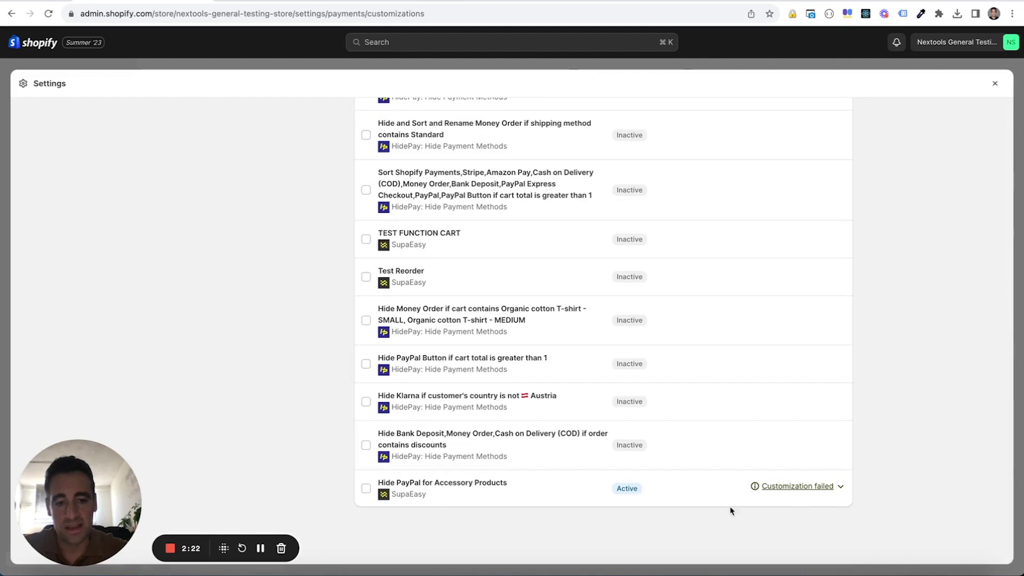
{"action": "left_click", "coordinate": [812, 488]}
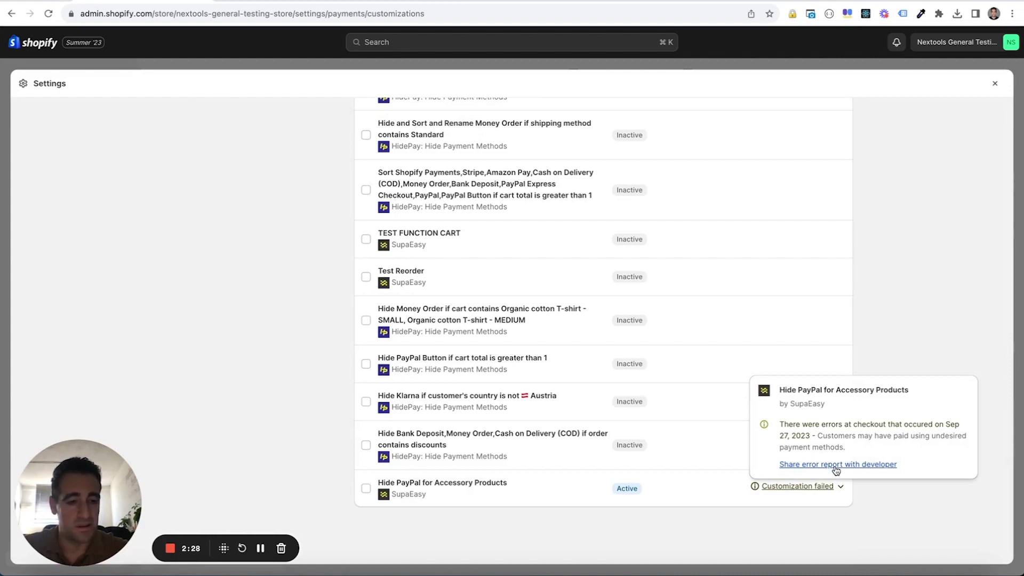
{"action": "left_click", "coordinate": [827, 466]}
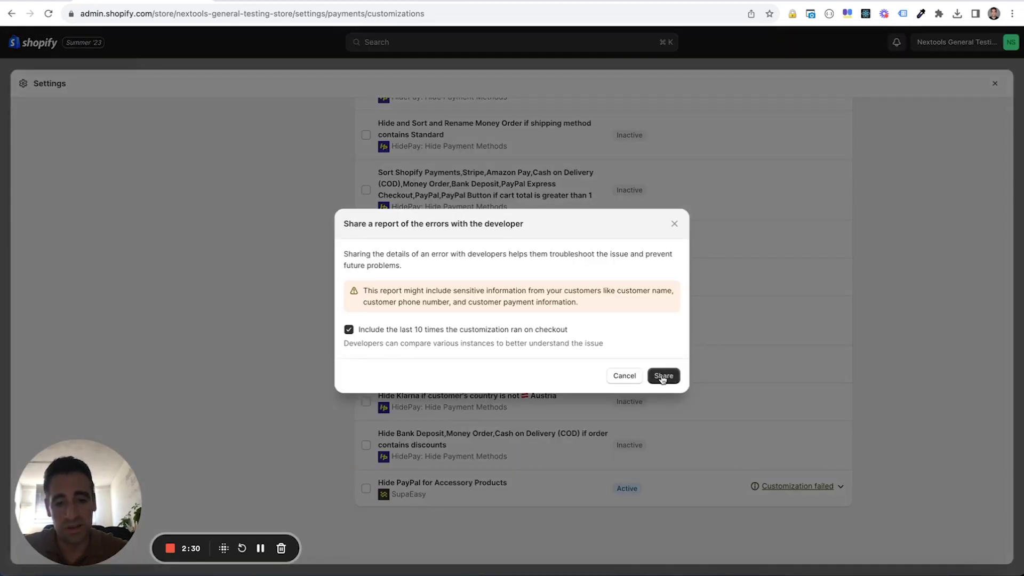
{"action": "left_click", "coordinate": [663, 376]}
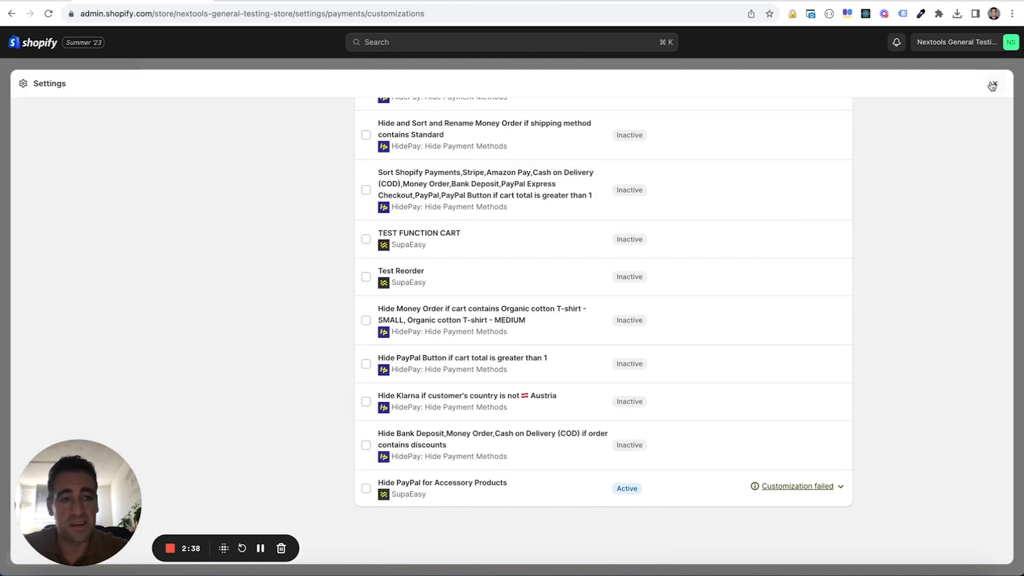
Among SupaEasy's shipping functions, enable Change Name If Cart is lower than 100
{"action": "left_click", "coordinate": [993, 86]}
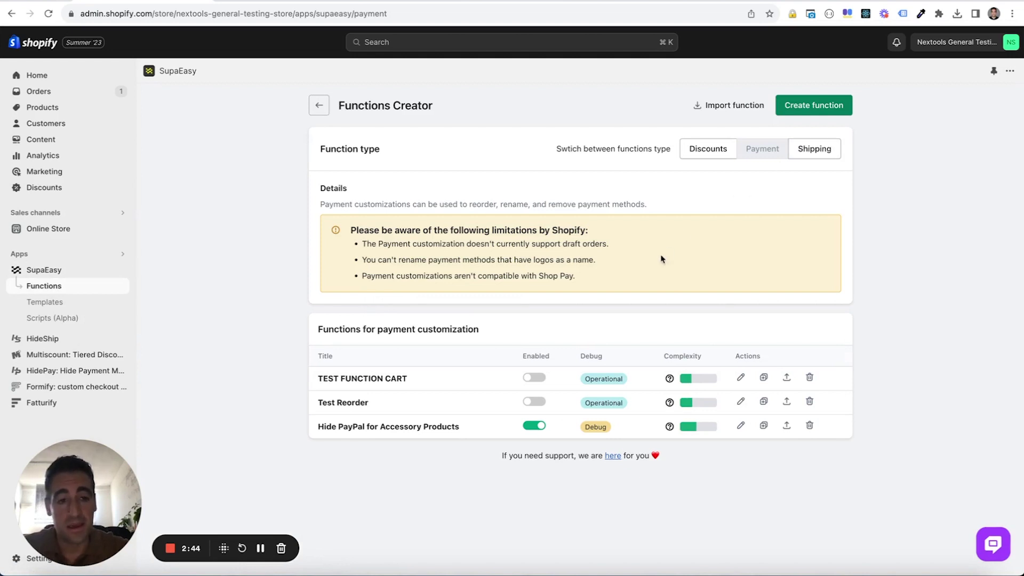
{"action": "left_click", "coordinate": [816, 153]}
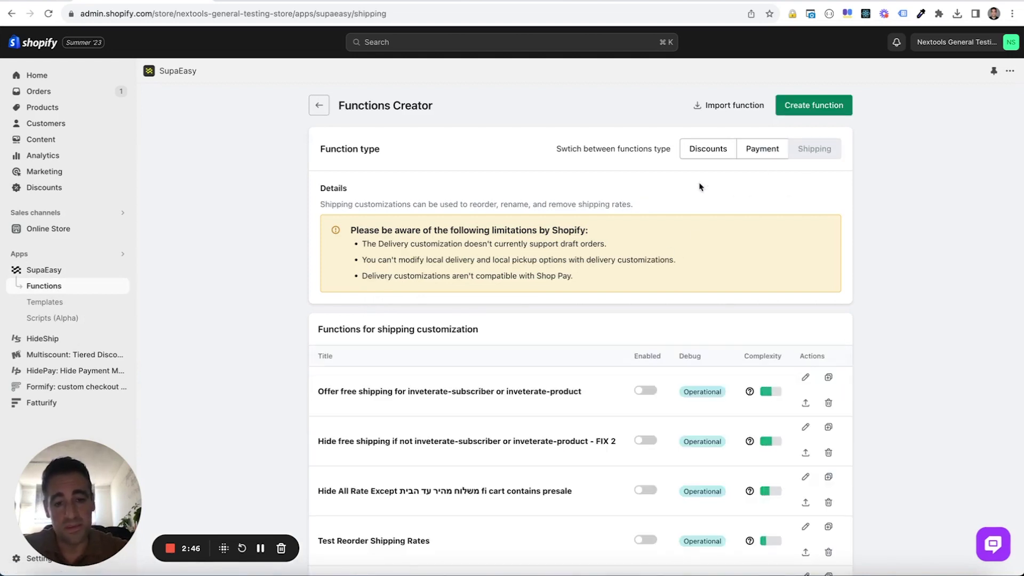
{"action": "scroll", "coordinate": [572, 247], "scroll_direction": "down", "scroll_amount": 4}
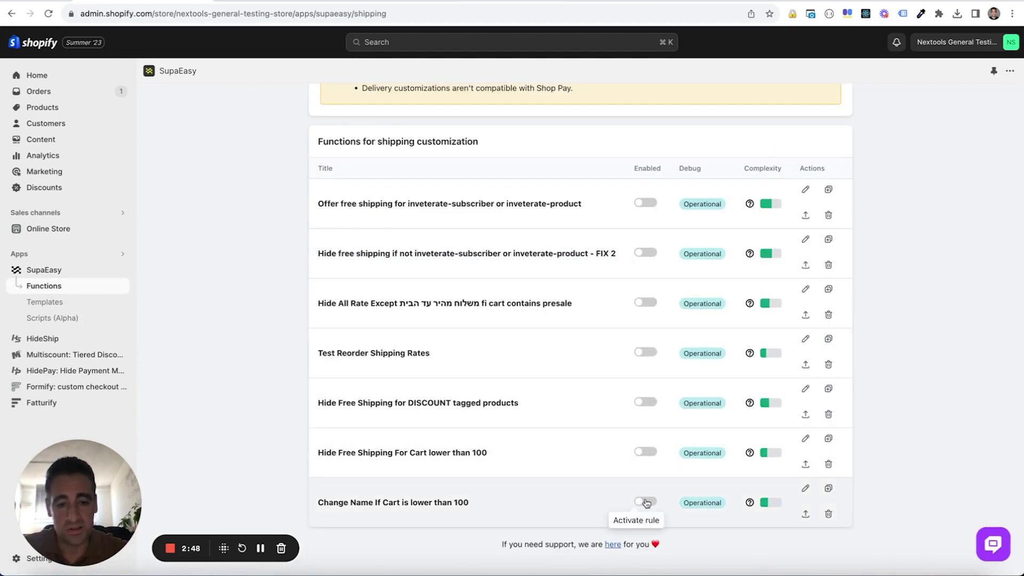
{"action": "left_click", "coordinate": [647, 503]}
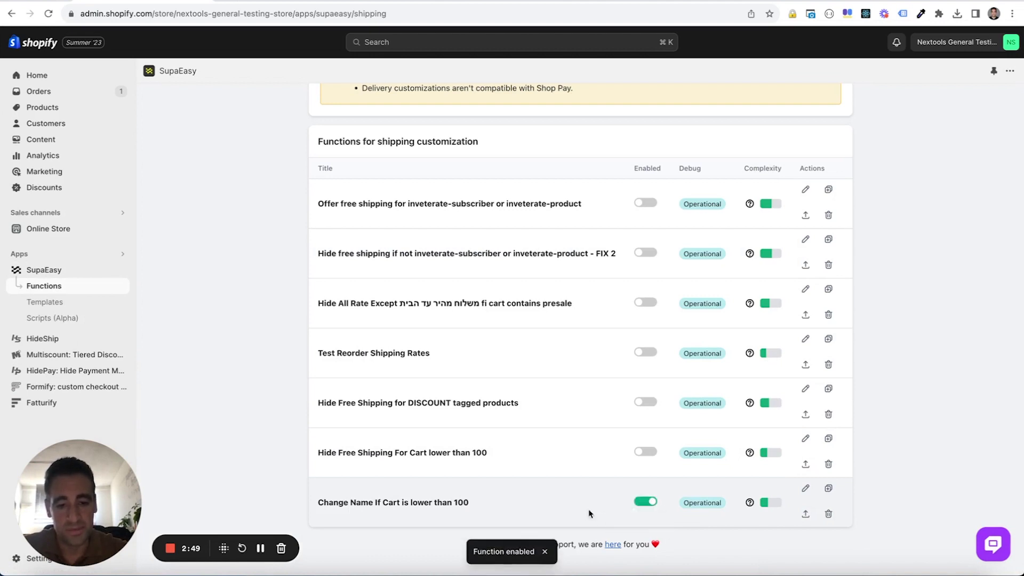
Open Change Name If Cart is lower than 100 and switch on 'Debug this rule'
{"action": "left_click", "coordinate": [416, 503]}
{"action": "scroll", "coordinate": [721, 367], "scroll_direction": "down", "scroll_amount": 10}
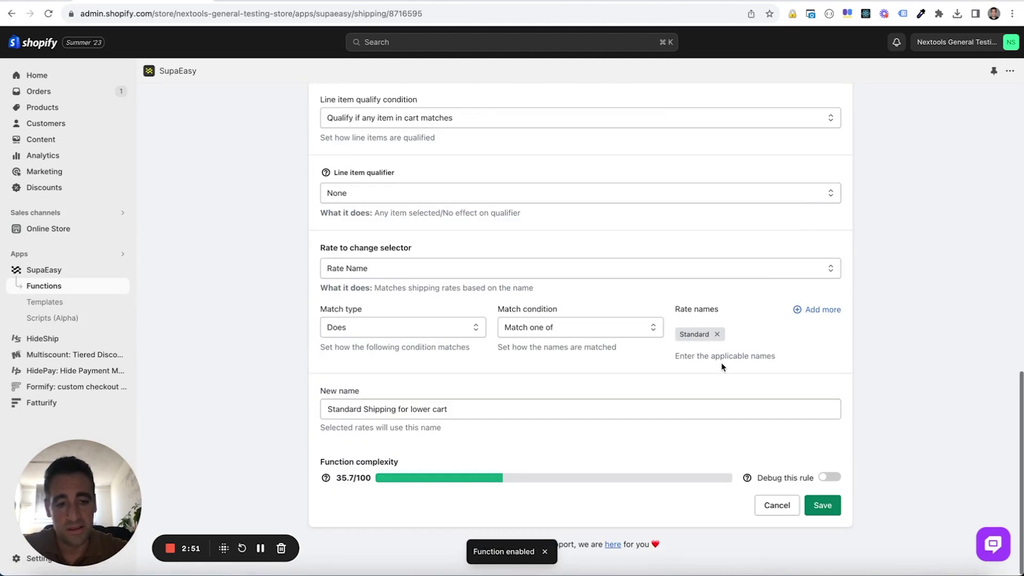
{"action": "left_click", "coordinate": [829, 477]}
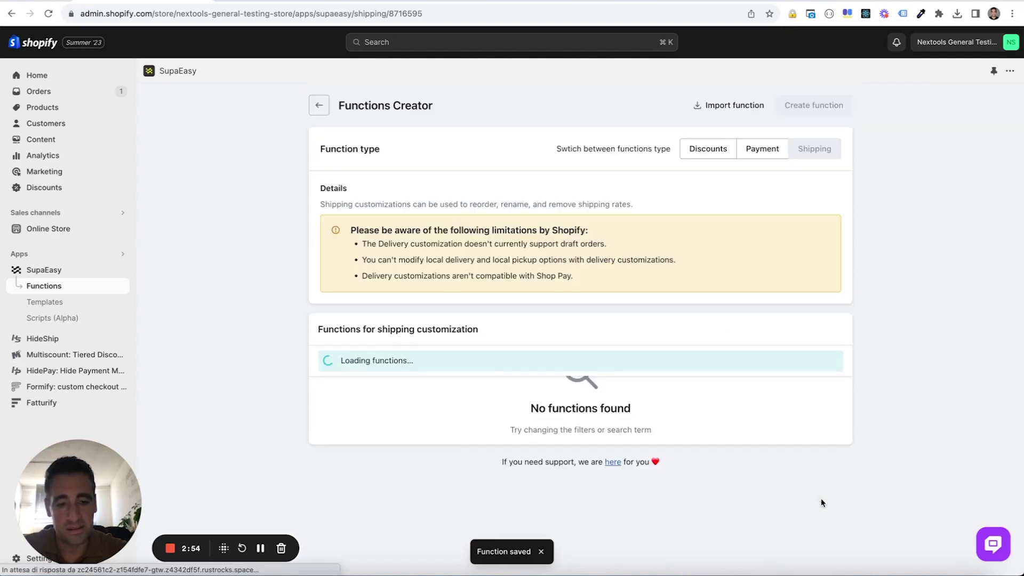
{"action": "scroll", "coordinate": [435, 225], "scroll_direction": "down", "scroll_amount": 4}
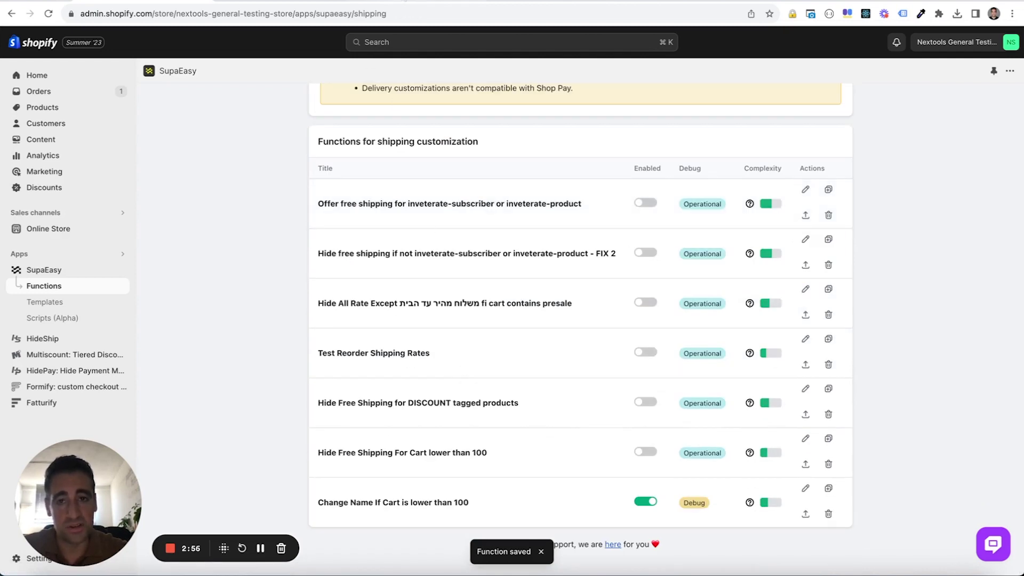
Switch tabs to the storefront checkout payment page with Ctrl+Tab
{"action": "key", "text": "ctrl+Tab"}
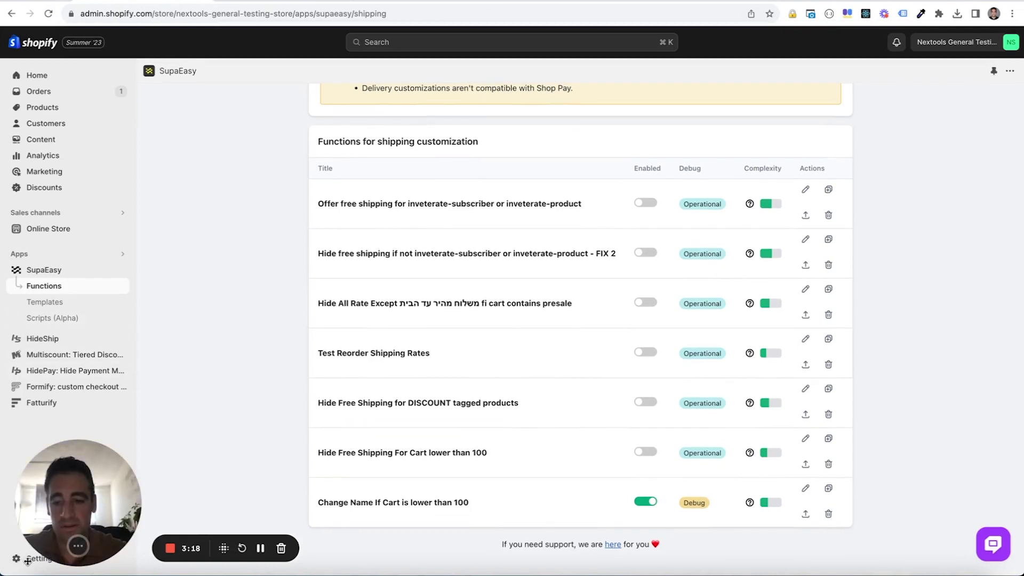
Go to Settings > Shipping and delivery and open the Delivery customizations list
{"action": "left_click", "coordinate": [32, 559]}
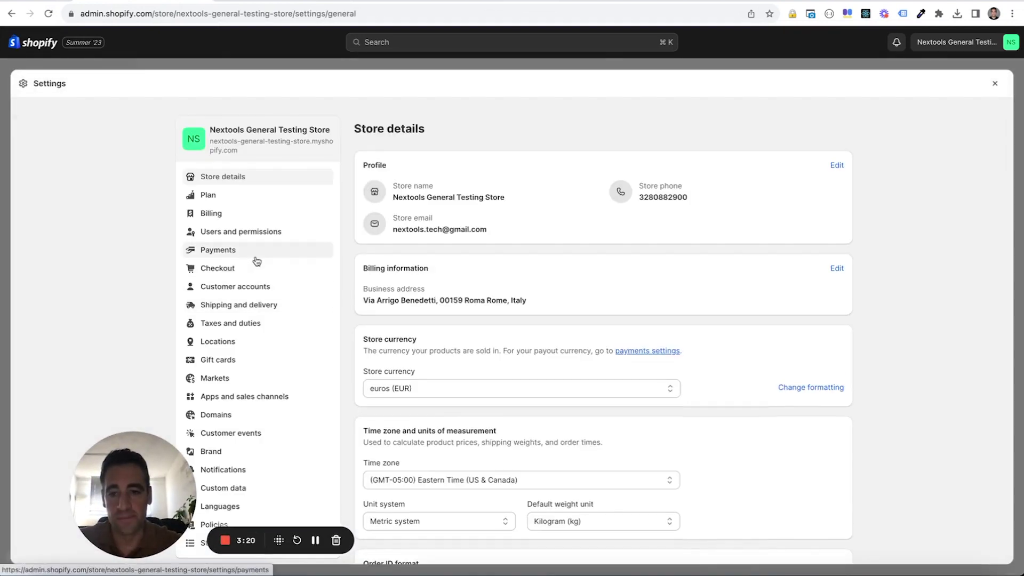
{"action": "left_click", "coordinate": [256, 304]}
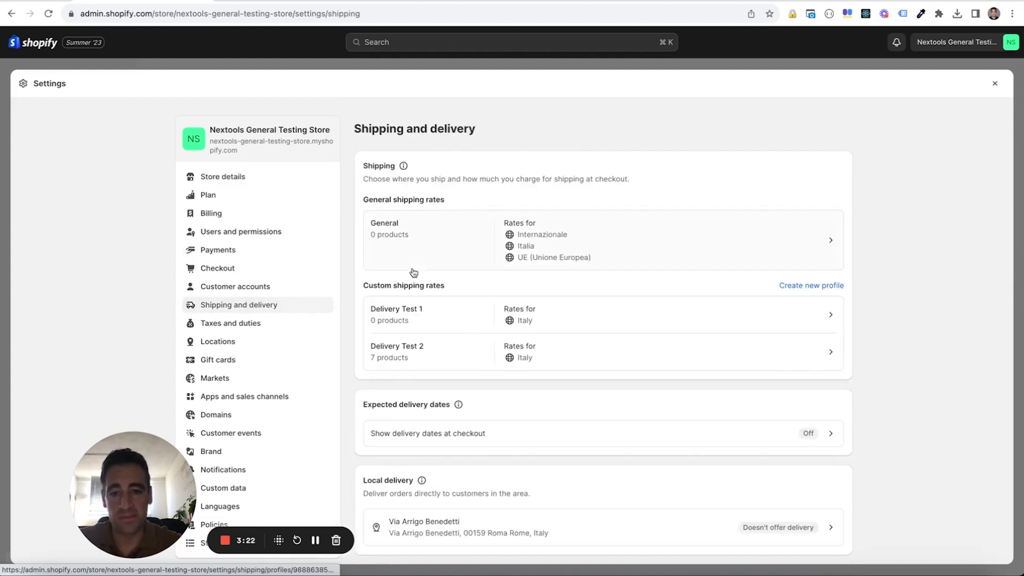
{"action": "scroll", "coordinate": [511, 260], "scroll_direction": "down", "scroll_amount": 7}
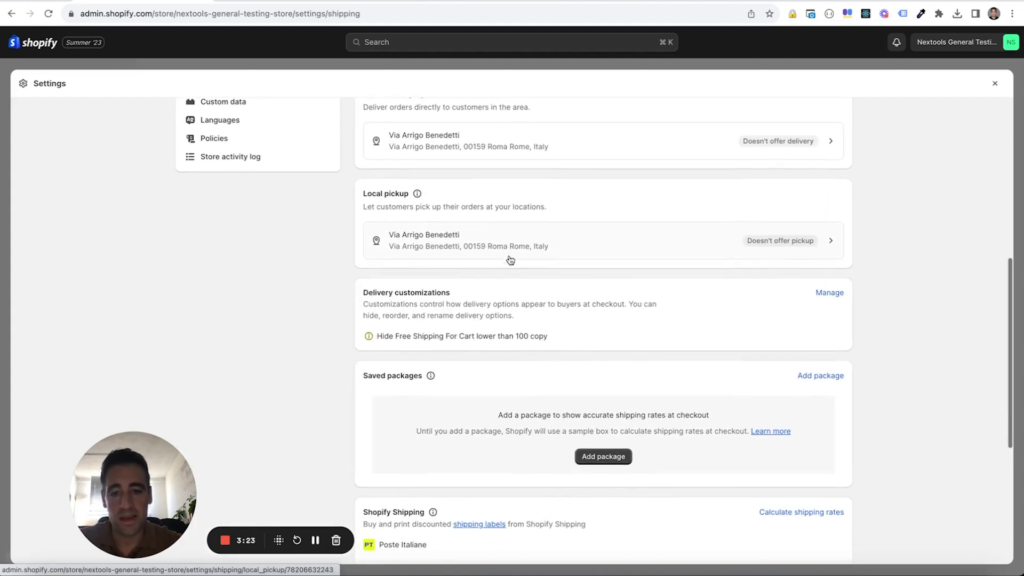
{"action": "left_click", "coordinate": [830, 293]}
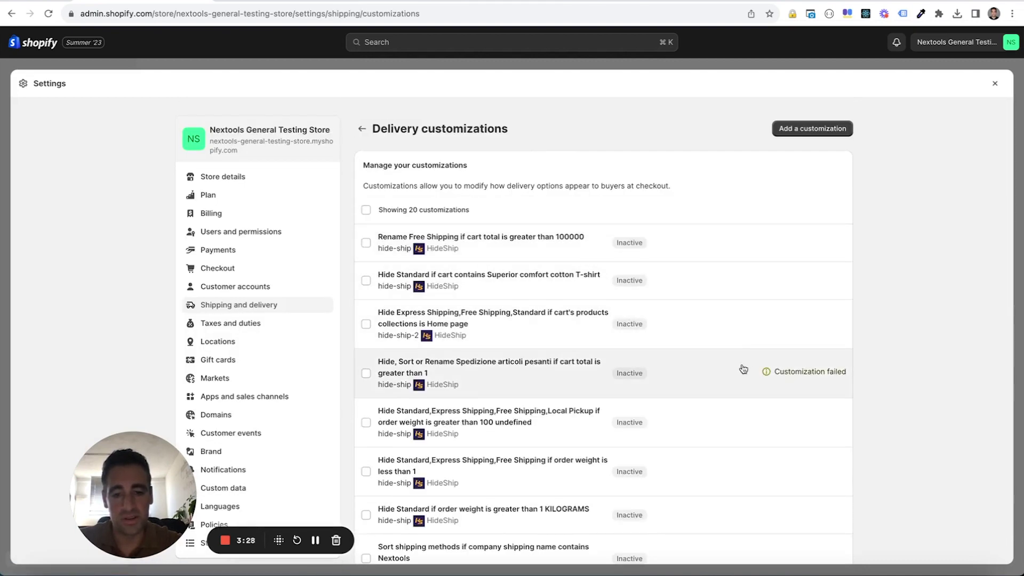
Page through the 20 delivery customizations to the failed Spedizione articoli pesanti rule
{"action": "scroll", "coordinate": [743, 369], "scroll_direction": "down", "scroll_amount": 10}
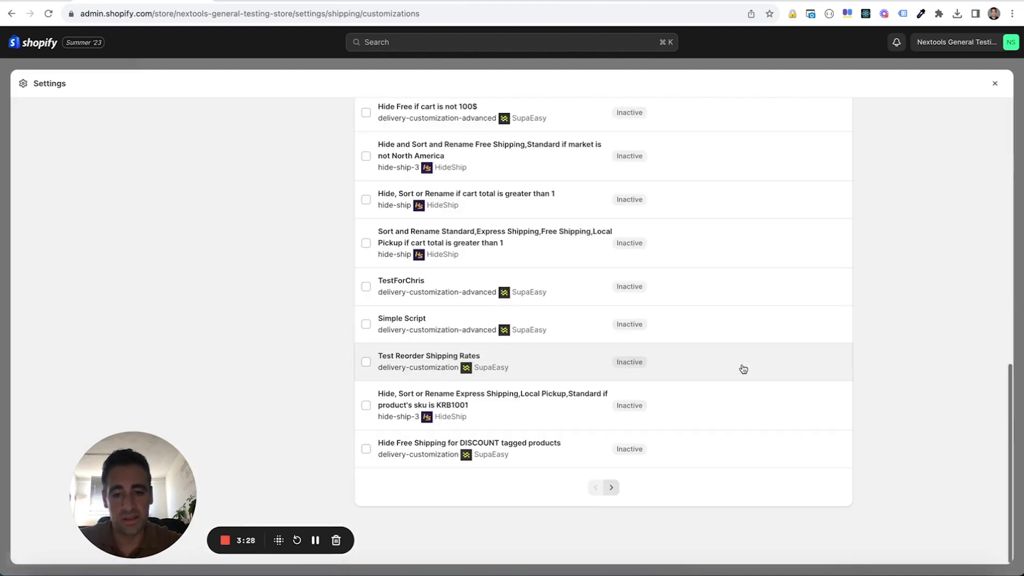
{"action": "left_click", "coordinate": [612, 487]}
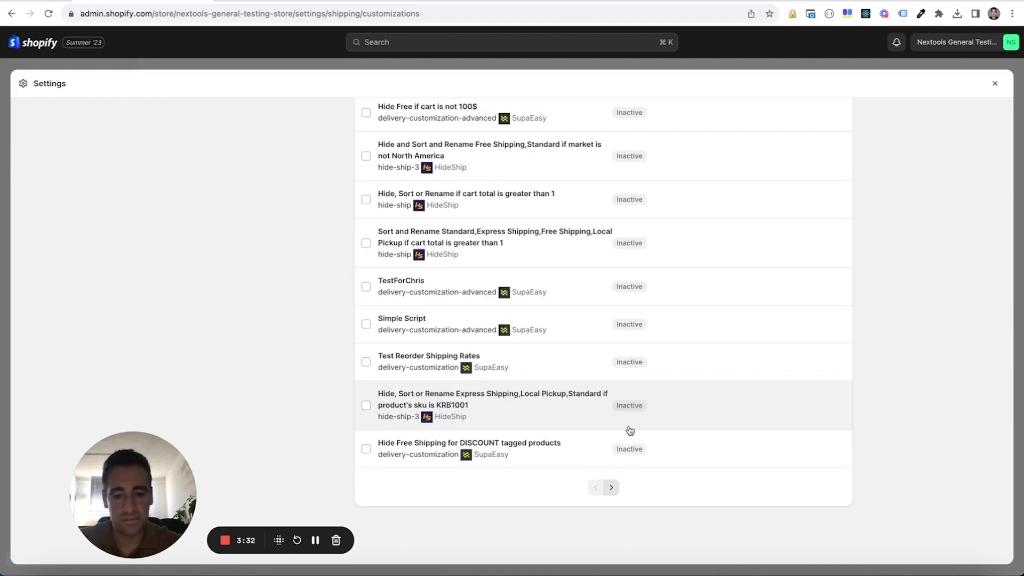
{"action": "left_click", "coordinate": [612, 489]}
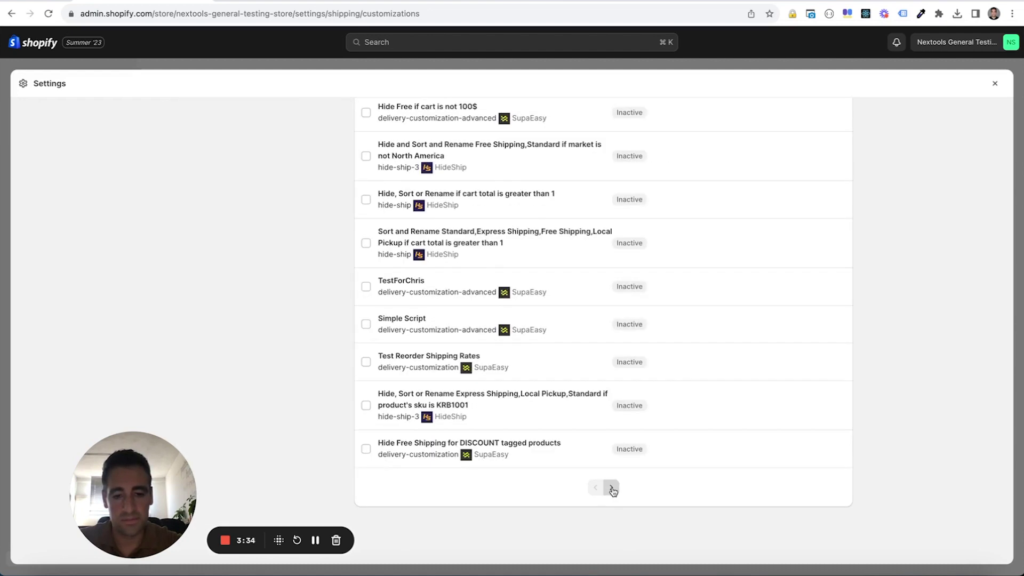
{"action": "left_click", "coordinate": [613, 487]}
{"action": "scroll", "coordinate": [614, 491], "scroll_direction": "up", "scroll_amount": 7}
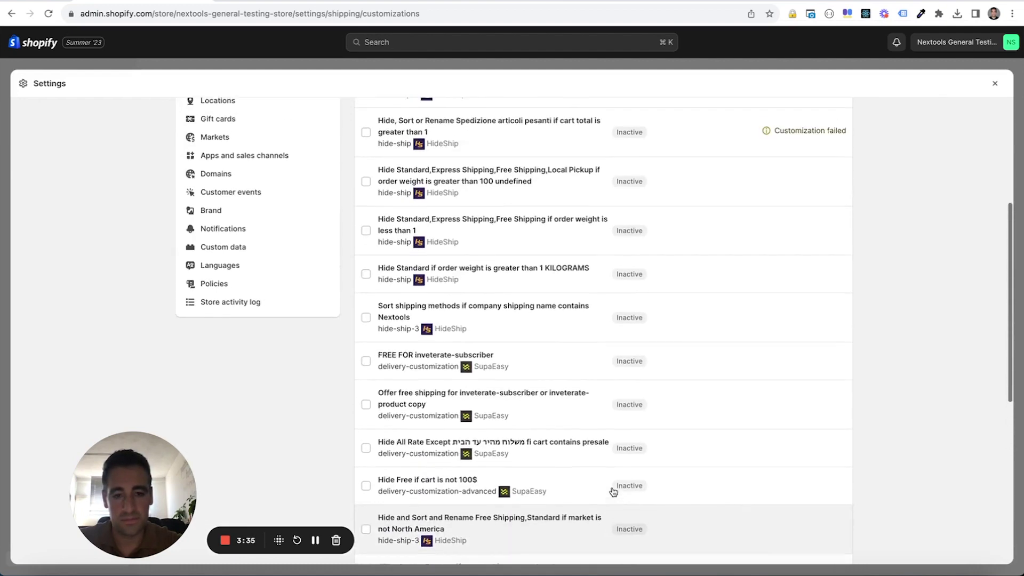
{"action": "scroll", "coordinate": [614, 491], "scroll_direction": "up", "scroll_amount": 4}
{"action": "scroll", "coordinate": [640, 378], "scroll_direction": "down", "scroll_amount": 11}
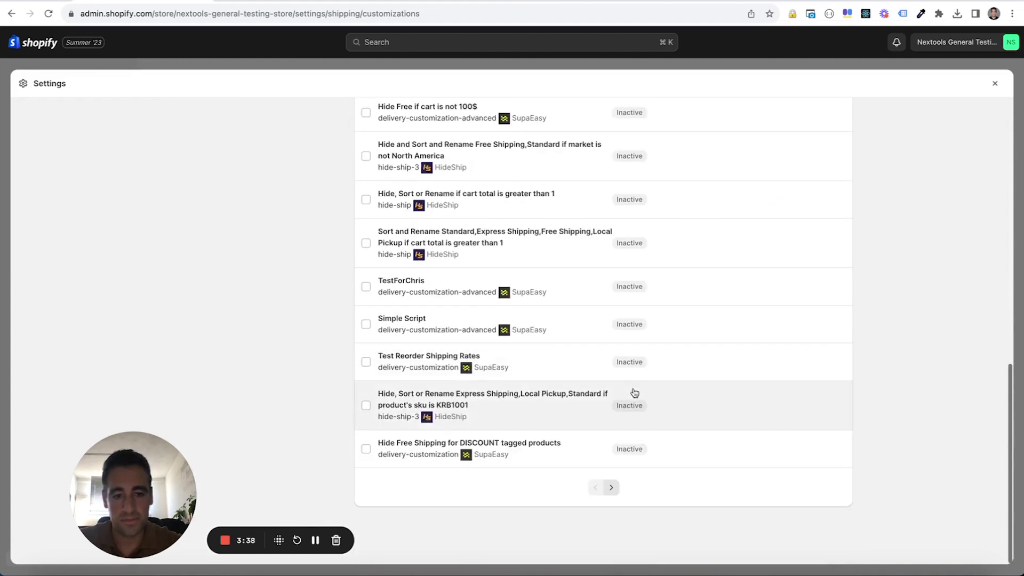
{"action": "left_click", "coordinate": [612, 487]}
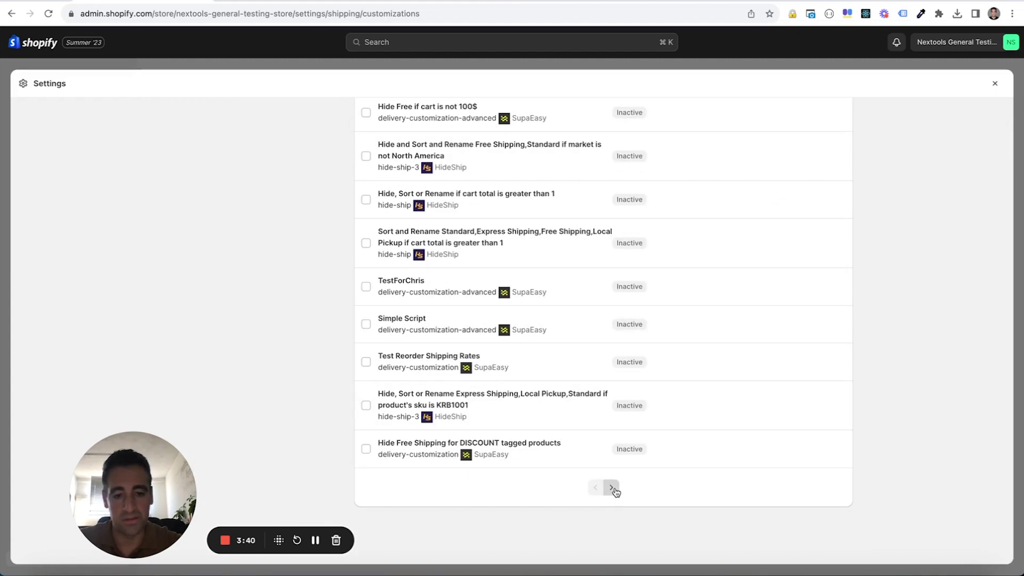
{"action": "left_click", "coordinate": [612, 488]}
{"action": "scroll", "coordinate": [617, 492], "scroll_direction": "up", "scroll_amount": 9}
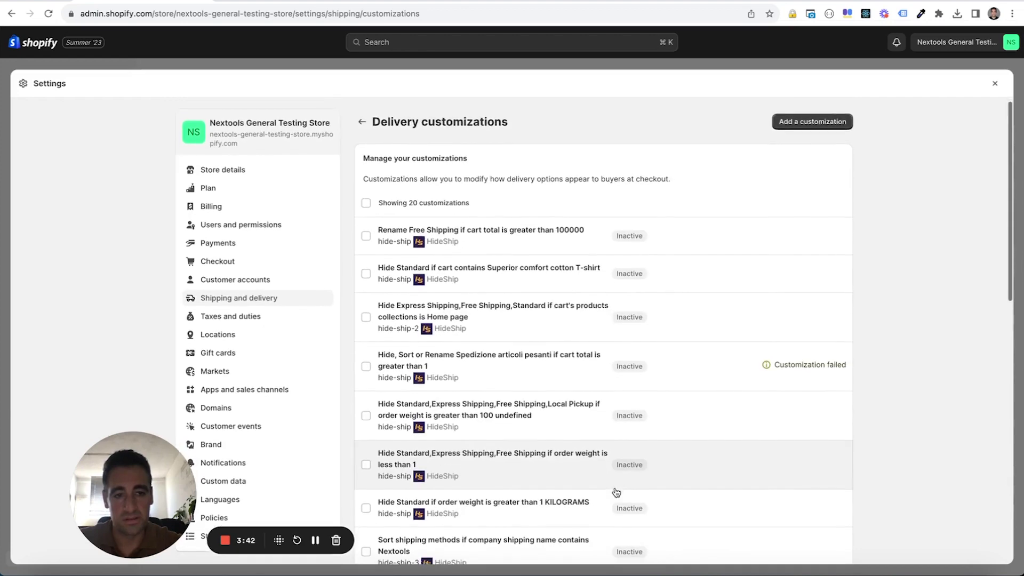
{"action": "scroll", "coordinate": [616, 491], "scroll_direction": "down", "scroll_amount": 3}
{"action": "scroll", "coordinate": [616, 492], "scroll_direction": "down", "scroll_amount": 8}
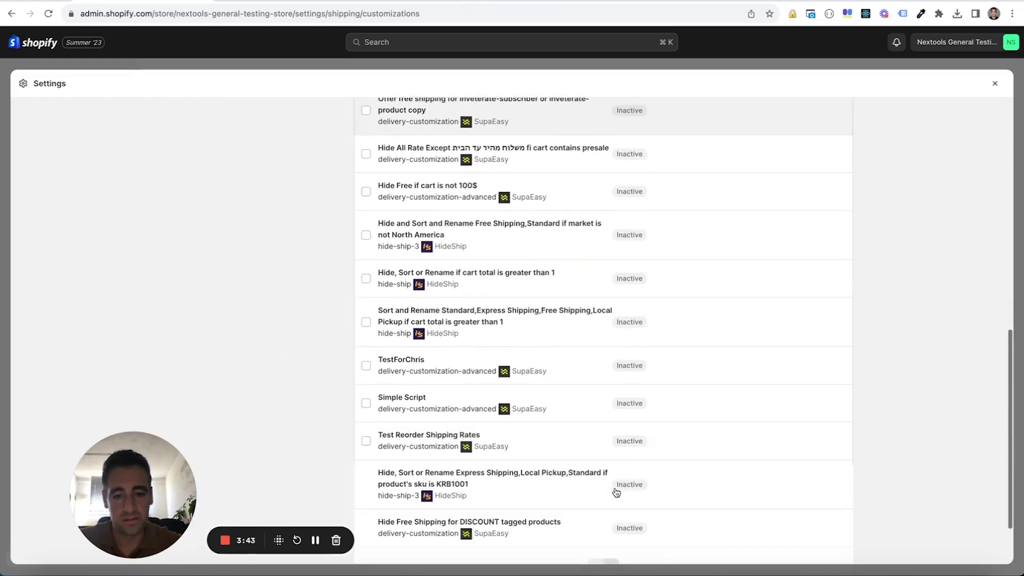
{"action": "left_click", "coordinate": [609, 489]}
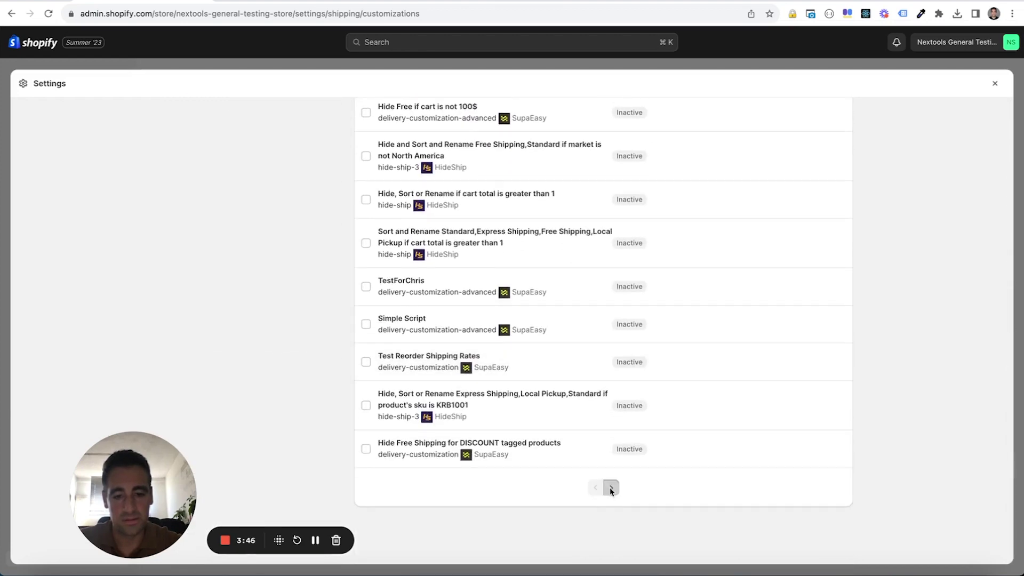
{"action": "scroll", "coordinate": [658, 464], "scroll_direction": "up", "scroll_amount": 15}
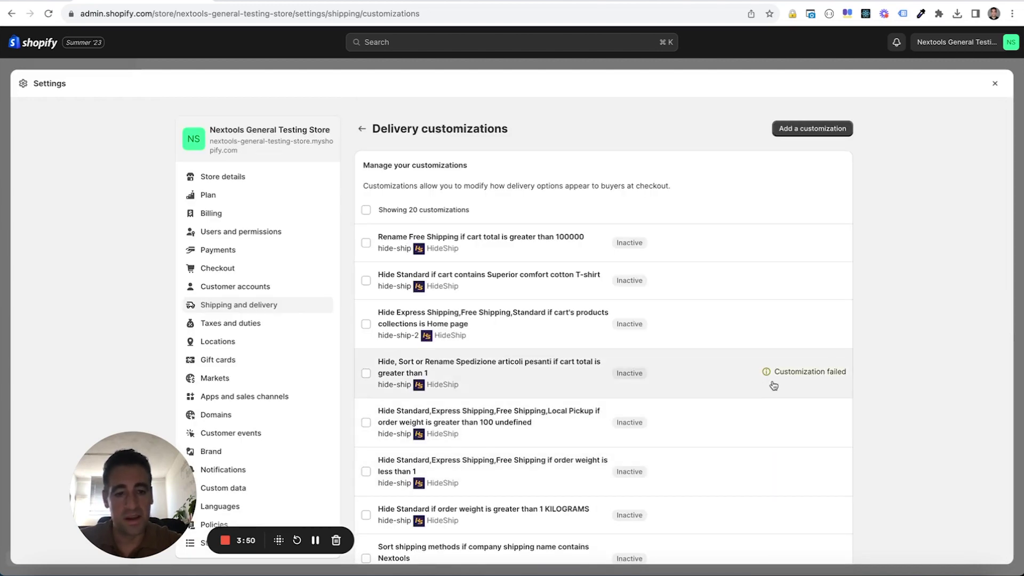
{"action": "mouse_move", "coordinate": [790, 374]}
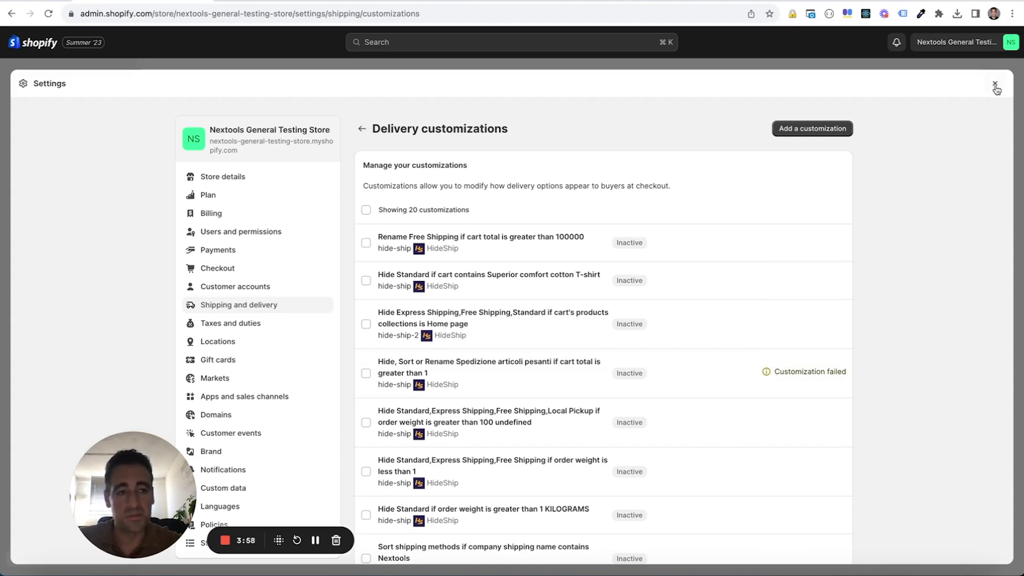
Close Settings and review the SupaEasy shipping functions, confirming Change Name If Cart is lower than 100 is Debug
{"action": "left_click", "coordinate": [995, 86]}
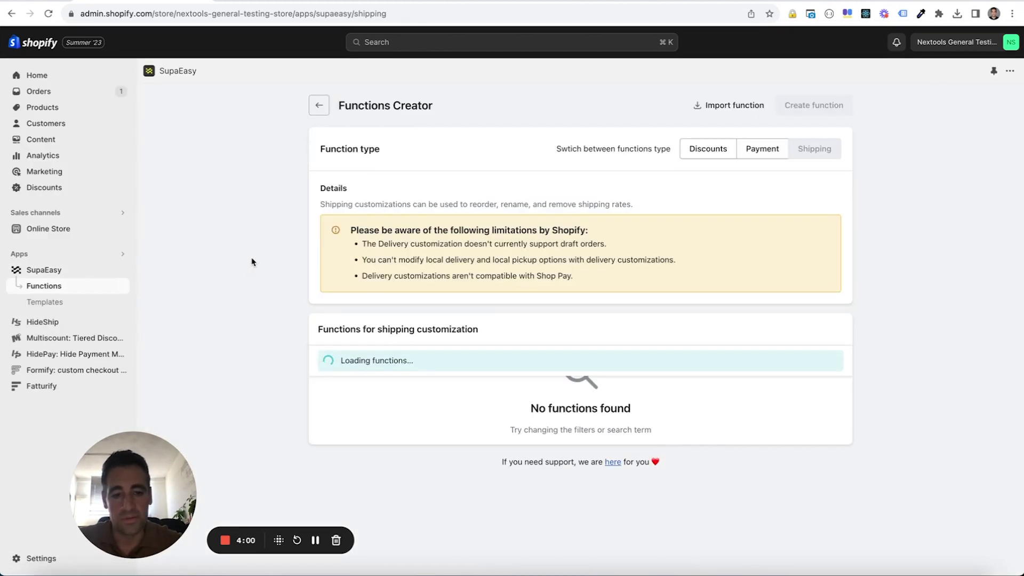
{"action": "scroll", "coordinate": [454, 298], "scroll_direction": "down", "scroll_amount": 5}
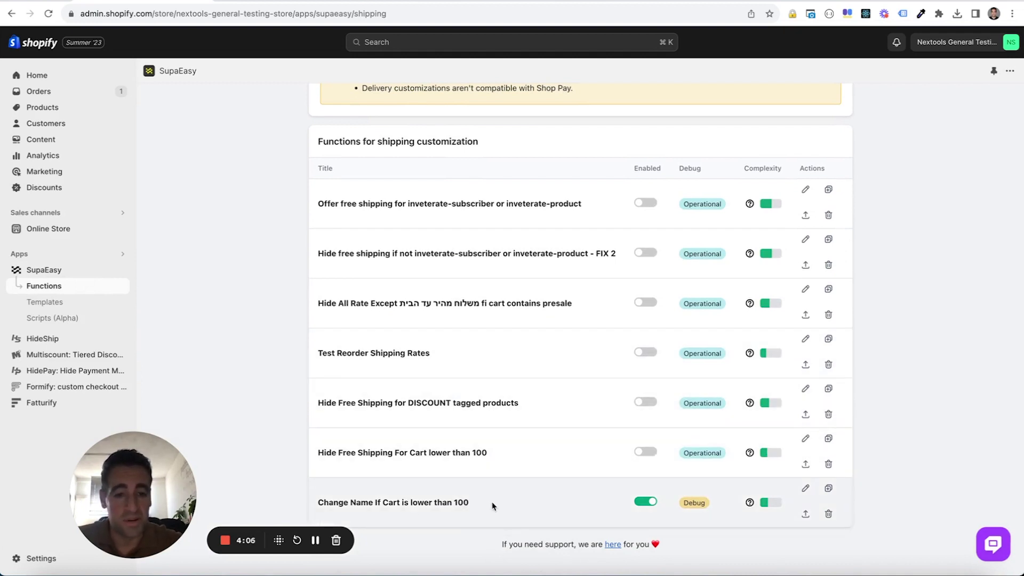
{"action": "scroll", "coordinate": [492, 506], "scroll_direction": "up", "scroll_amount": 5}
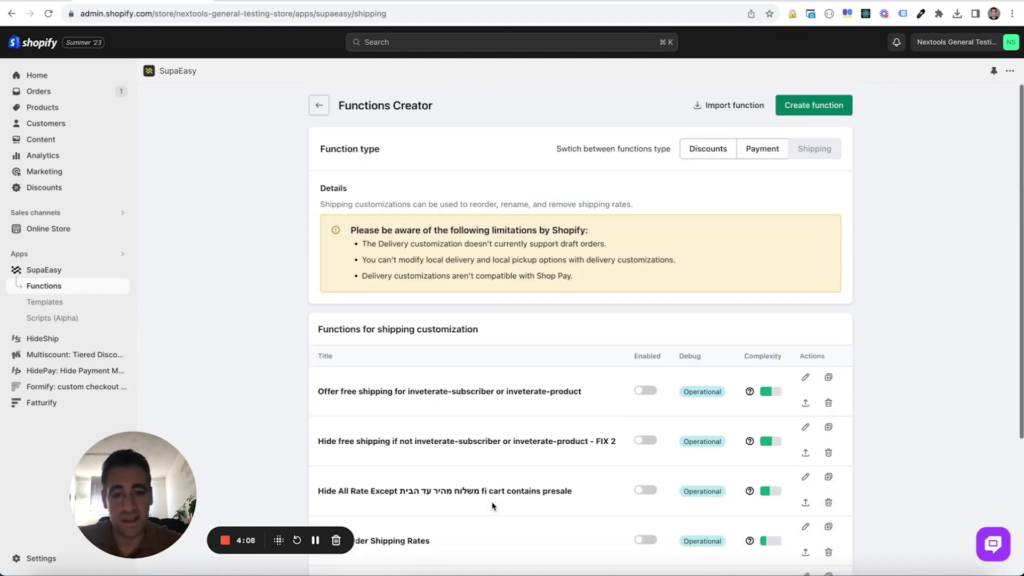